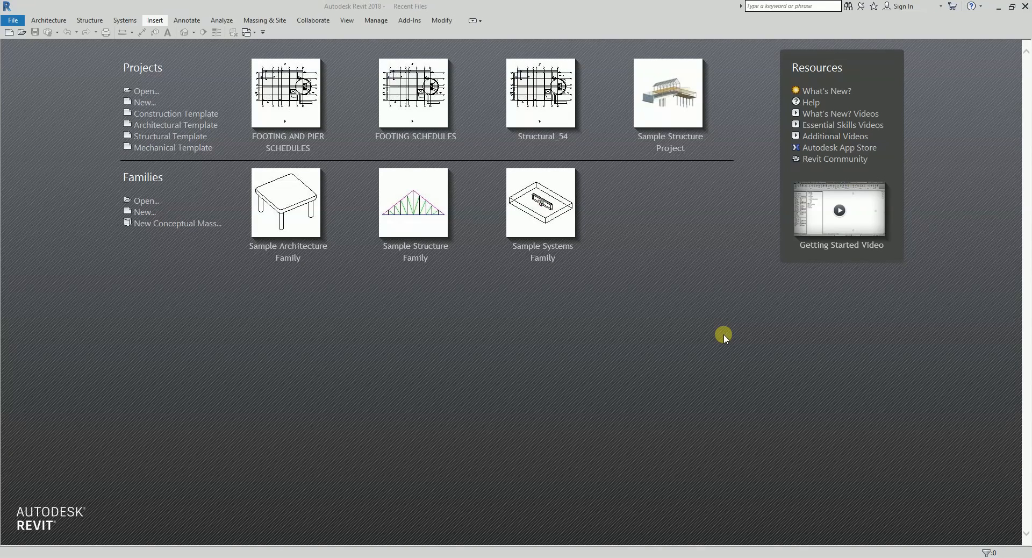
Start a project from the Architectural Template and create a 1:10 drafting view named CAD Detail.
left_click(175, 127)
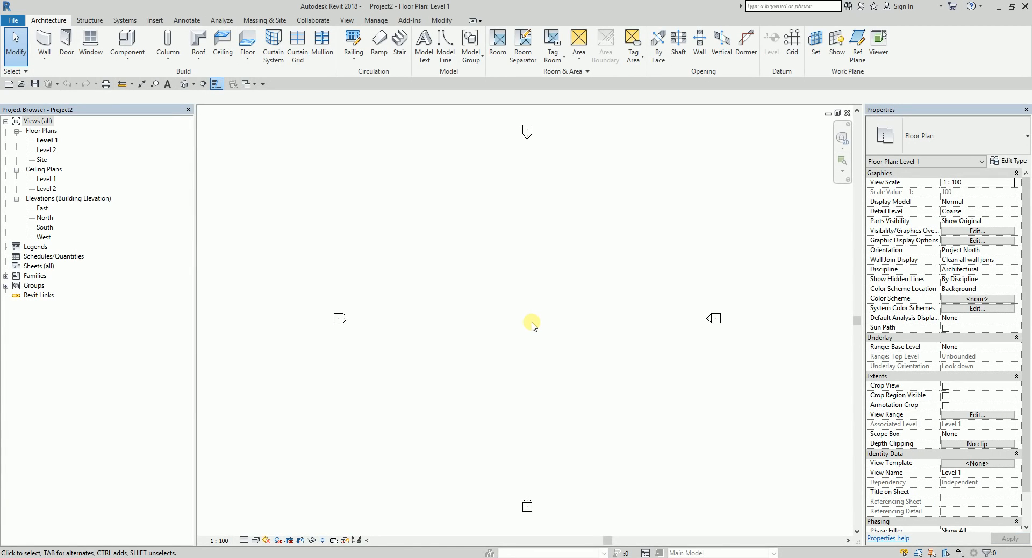
left_click(347, 21)
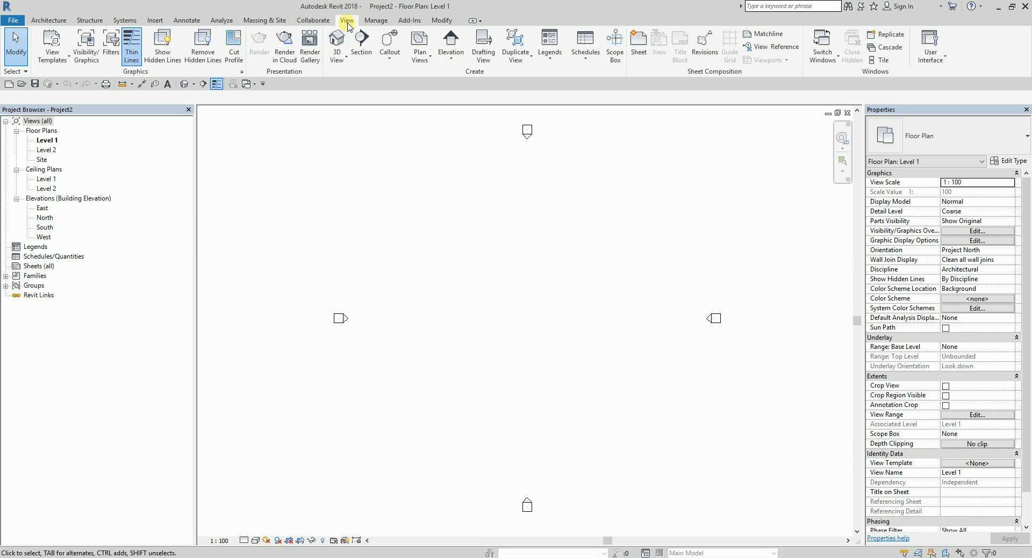
left_click(482, 57)
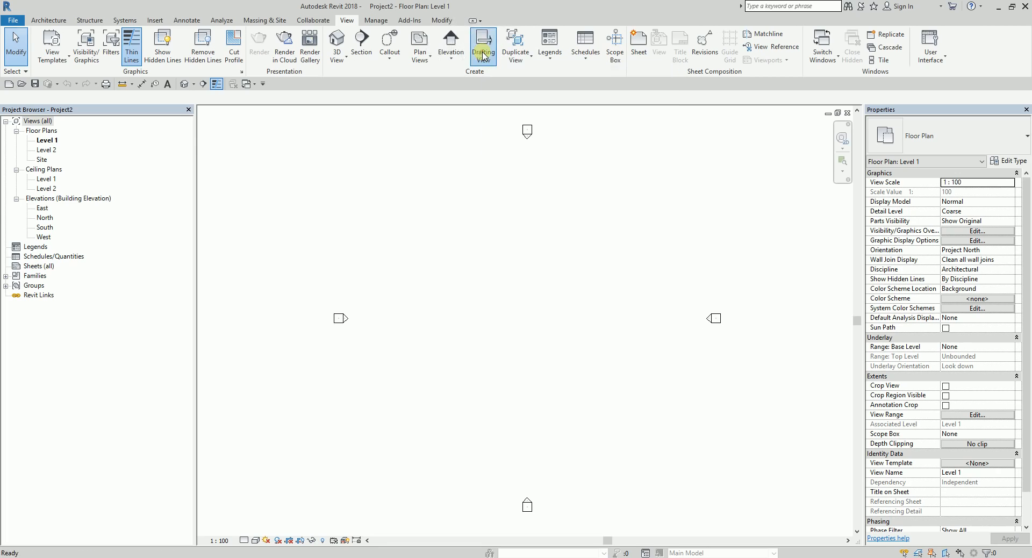
left_click(534, 260)
left_click_drag(533, 260, 489, 257)
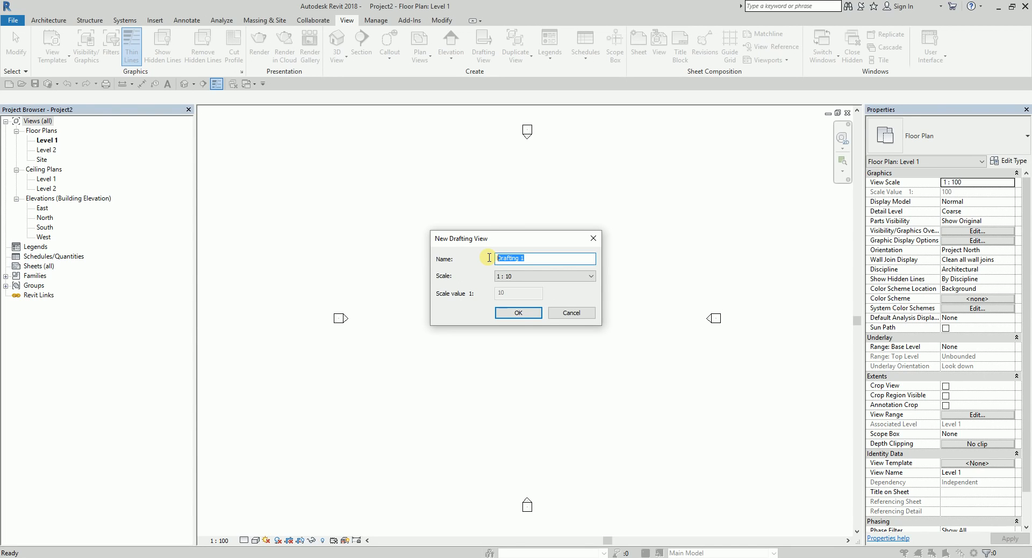
type("CAD Detail")
left_click(519, 312)
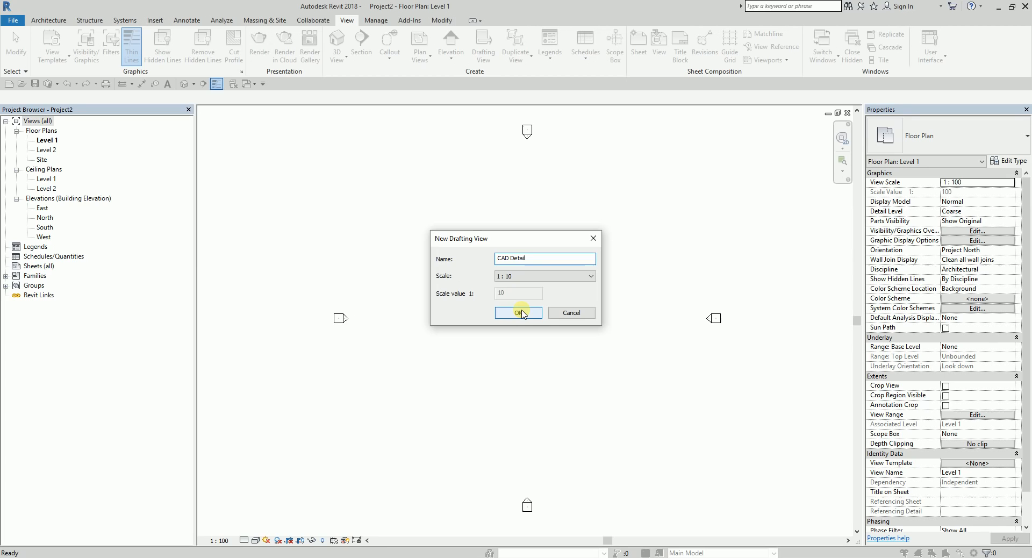
left_click(520, 312)
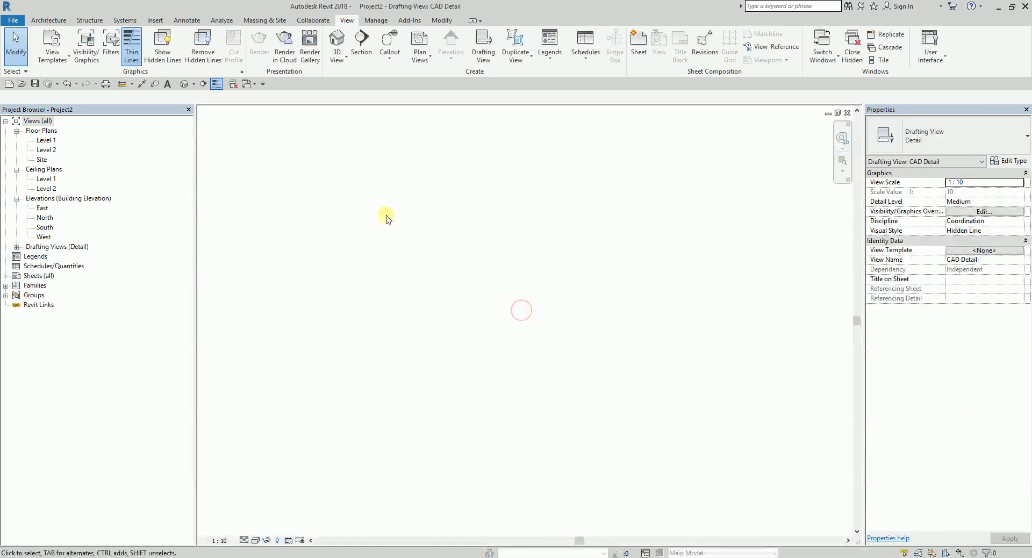
left_click(17, 247)
left_click(475, 327)
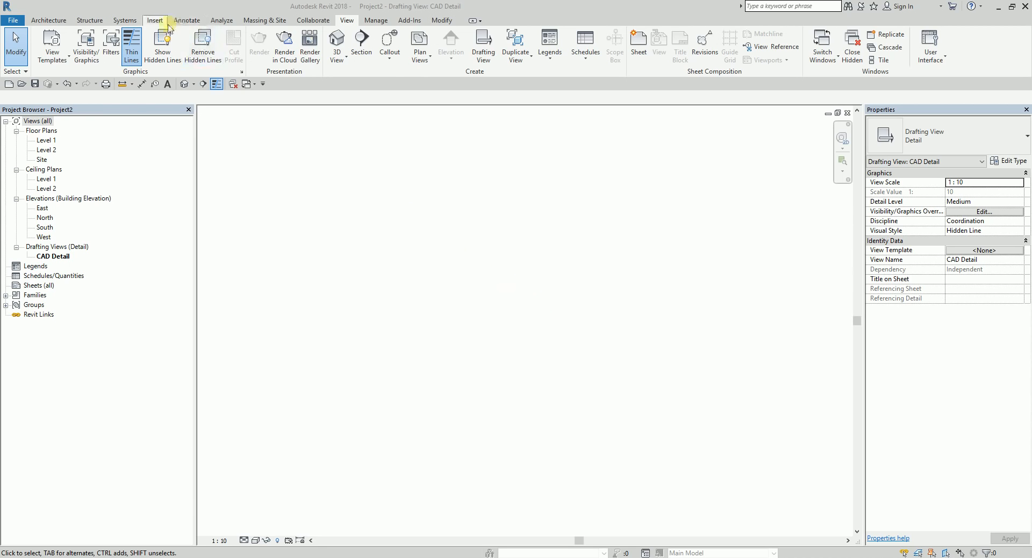
Import the Detail - Mechanical Curb DWG from the file explorer's New folder and place it in the CAD Detail view.
left_click(155, 21)
key("ctrl")
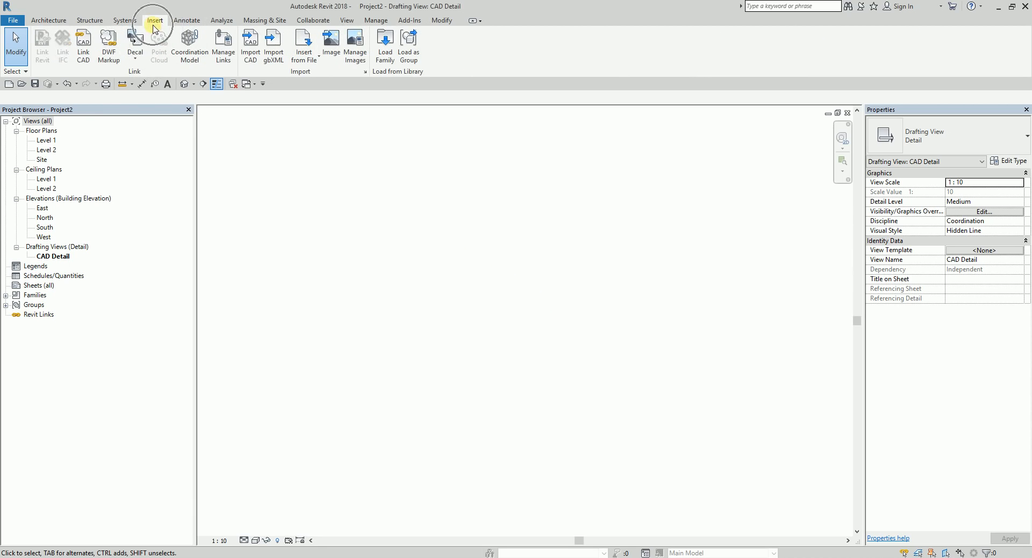
key("ctrl")
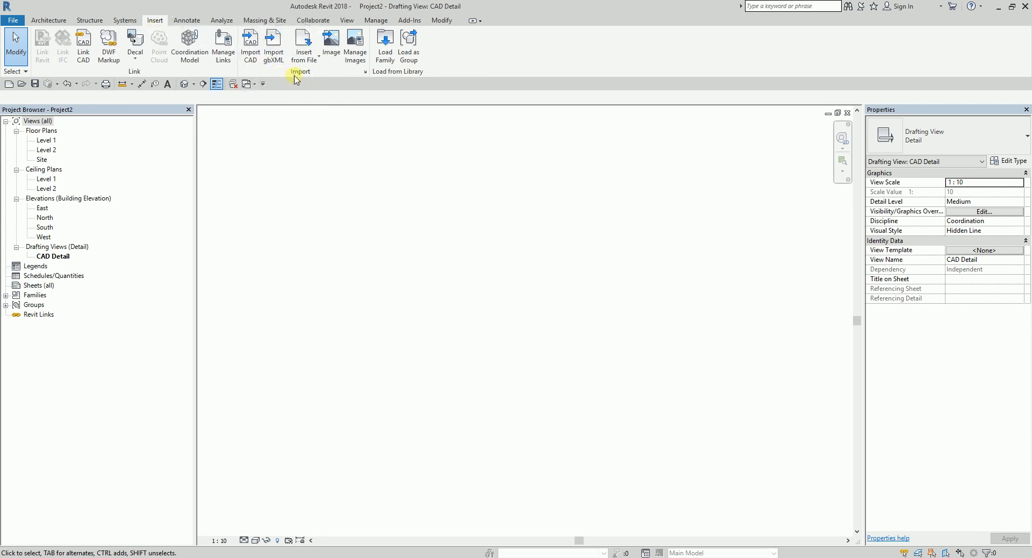
key("ctrl")
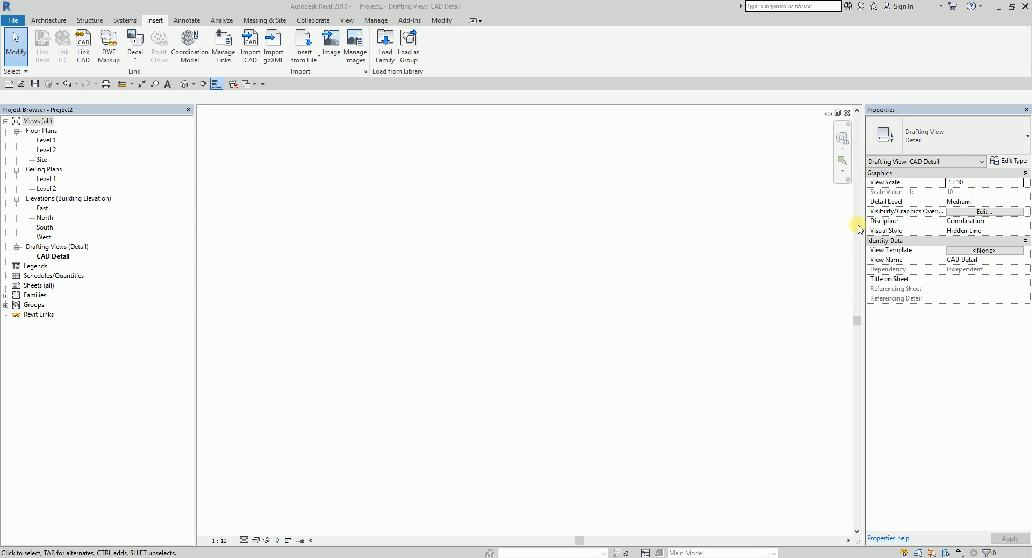
left_click_drag(1031, 144, 857, 148)
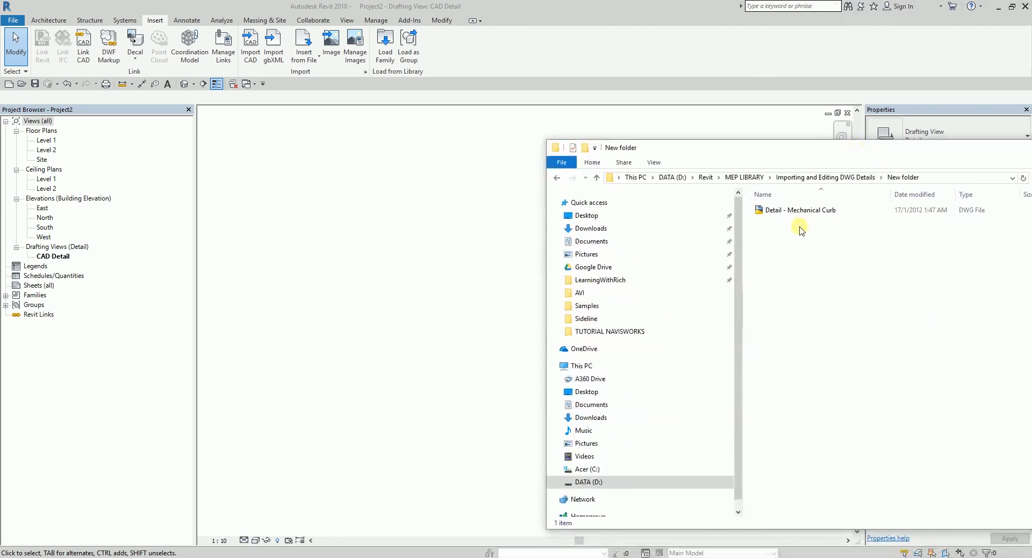
left_click(792, 211)
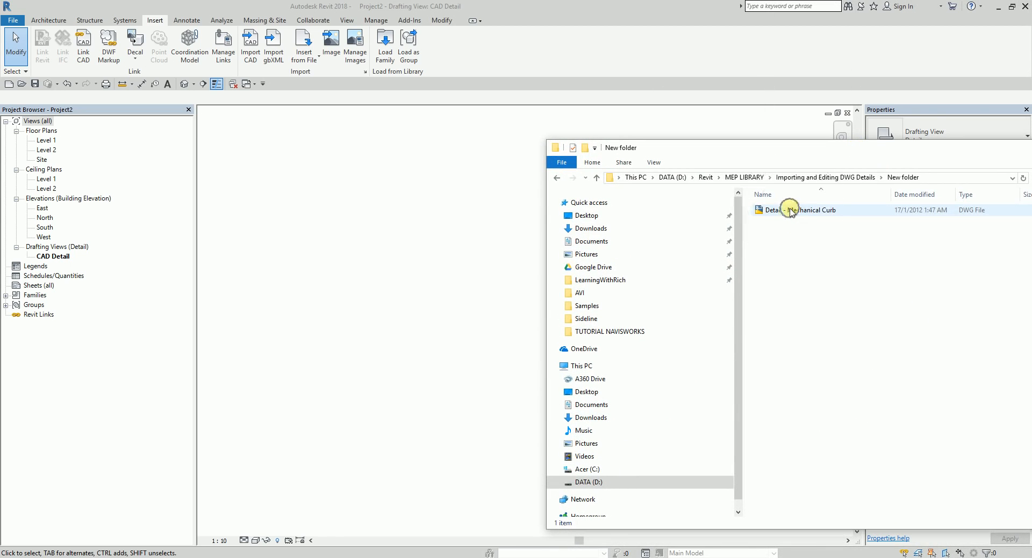
left_click(853, 157)
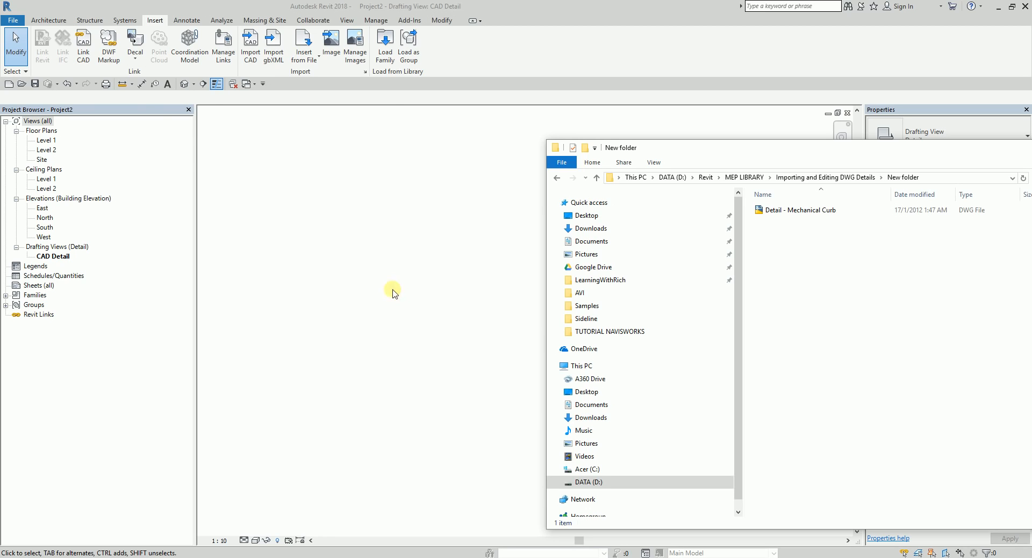
left_click(83, 49)
left_click(251, 47)
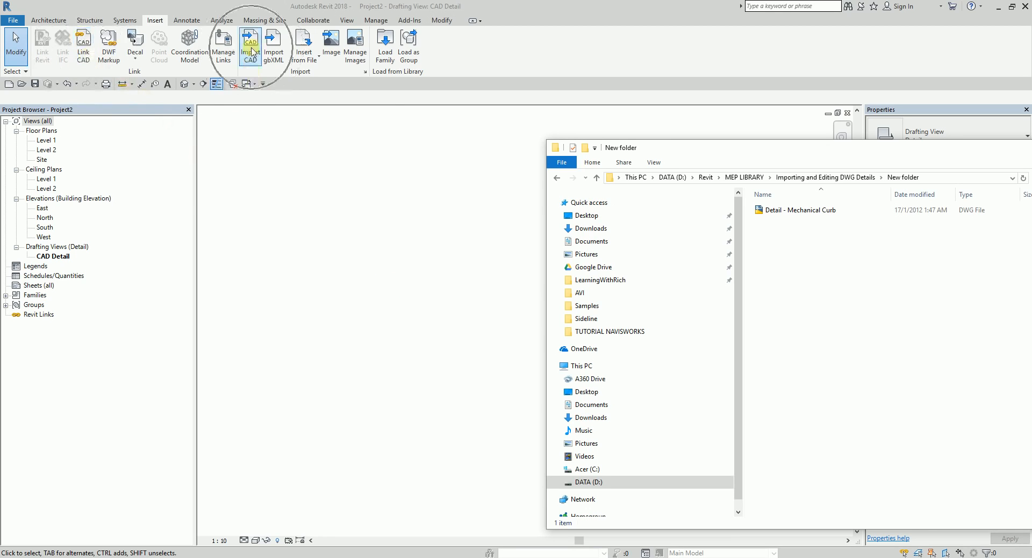
left_click(803, 209)
left_click_drag(803, 210, 428, 322)
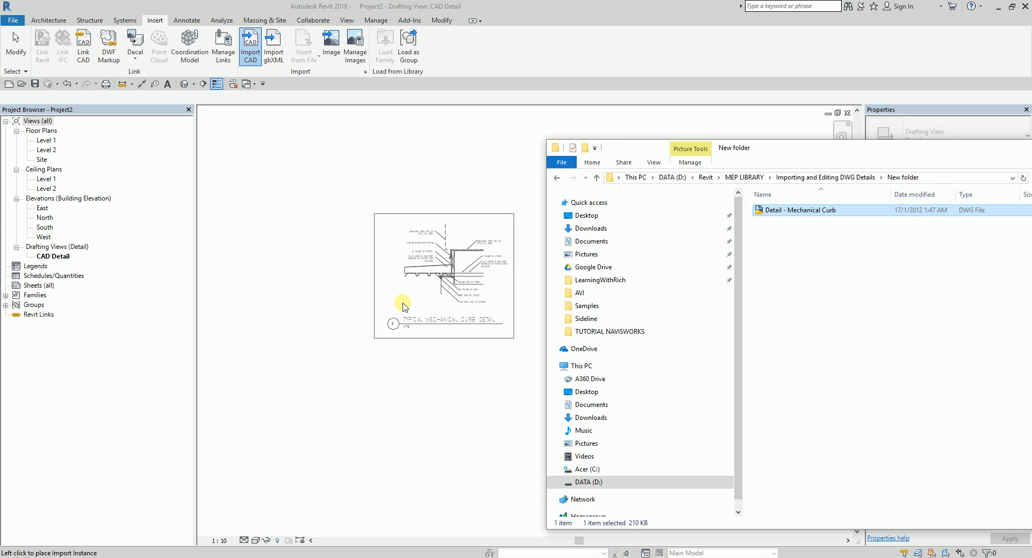
left_click(390, 321)
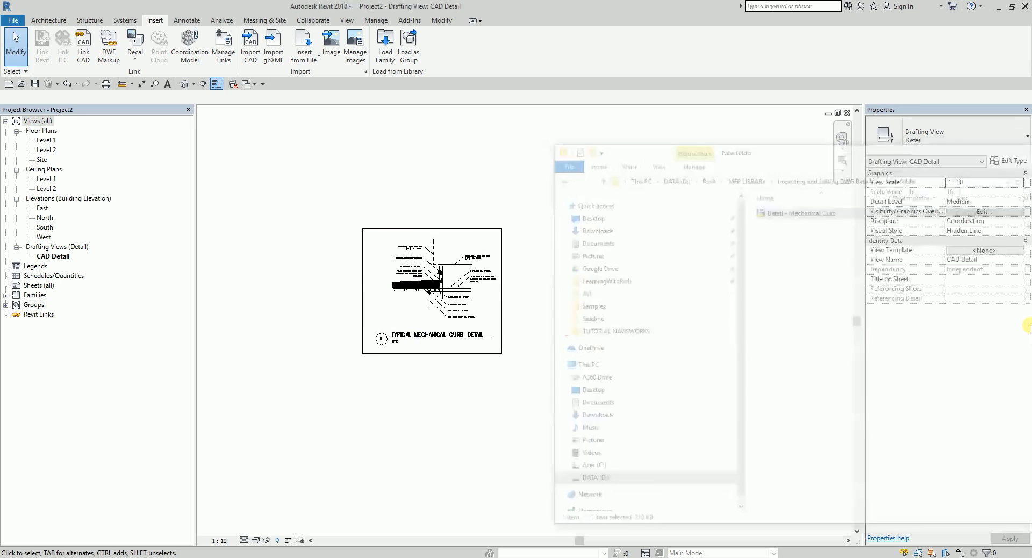
Examine the linework and notes of the placed mechanical curb detail up close.
scroll(376, 260, "up", 3)
scroll(428, 301, "up", 1)
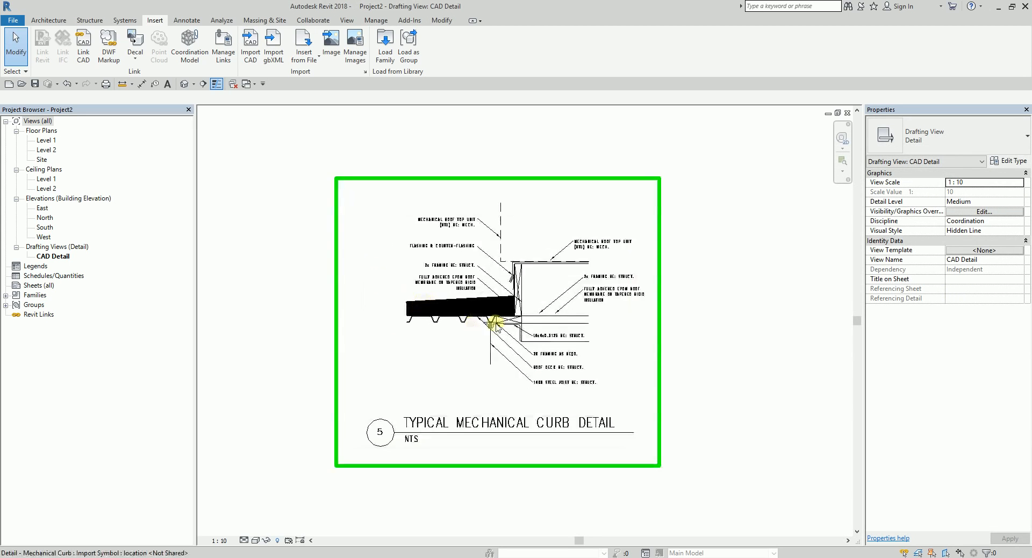
middle_click_drag(495, 323, 526, 302)
left_click(746, 295)
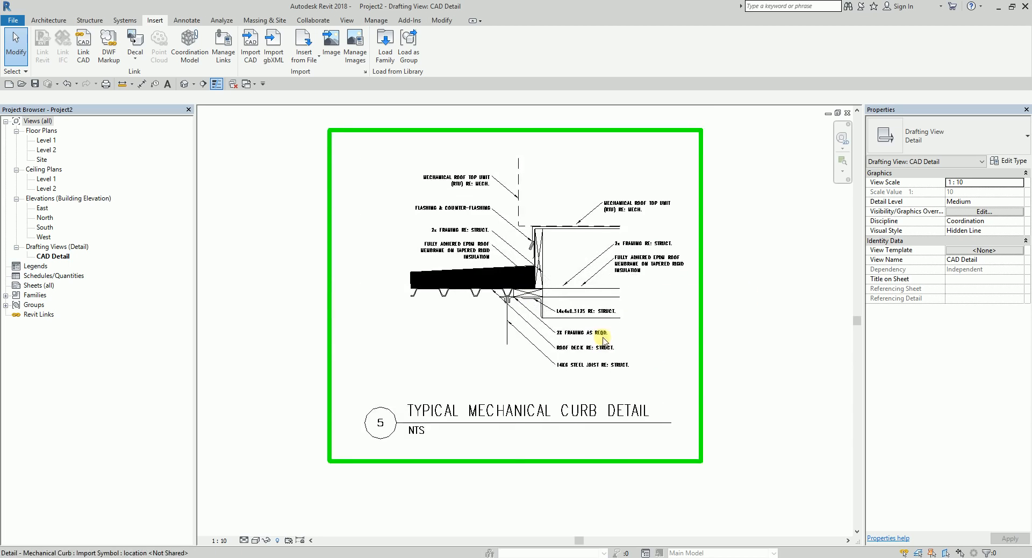
scroll(603, 333, "up", 1)
middle_click_drag(775, 297, 785, 326)
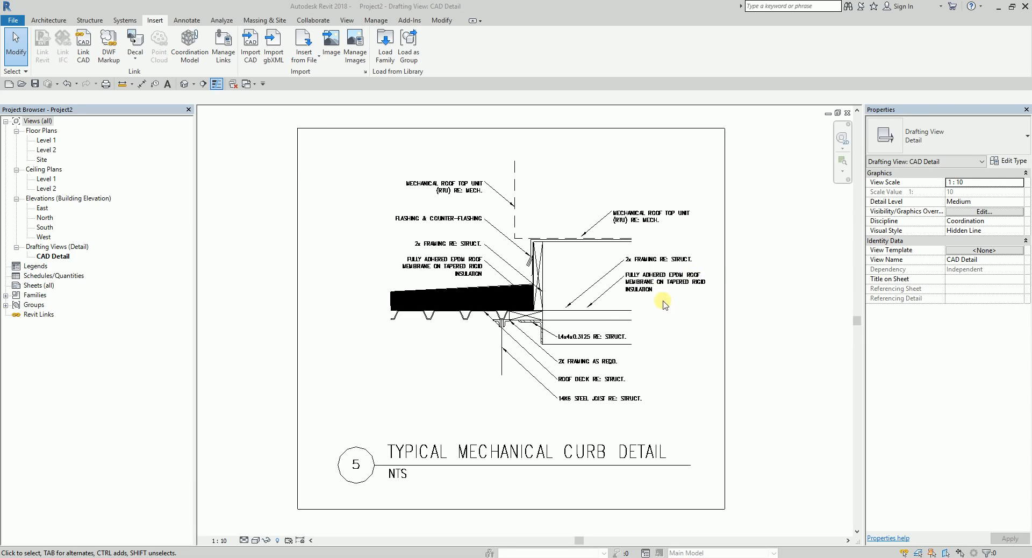
Select the imported detail and query the leader line of the 2x FRAMING RE: STRUCT. note beside the curb opening for its layer.
left_click(648, 279)
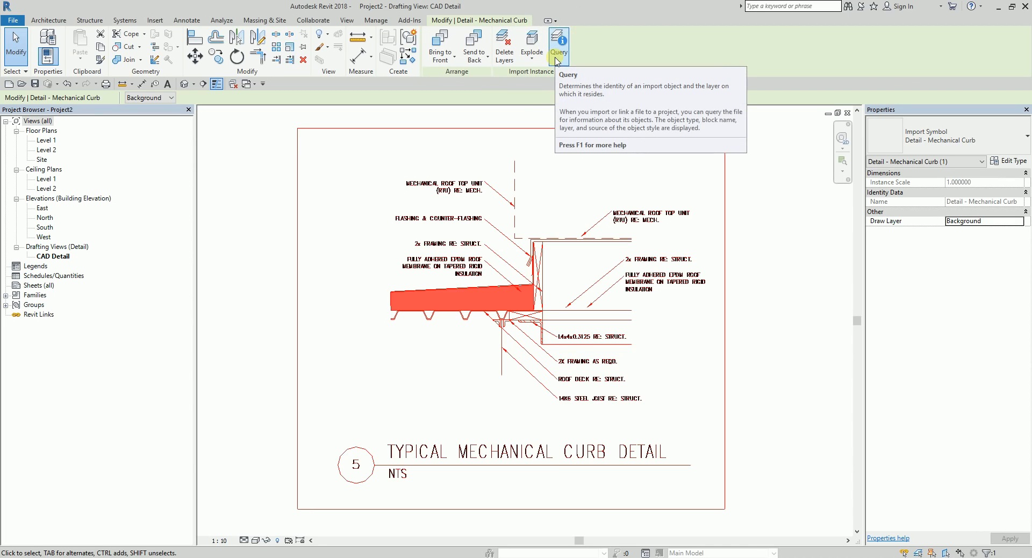
scroll(637, 283, "up", 3)
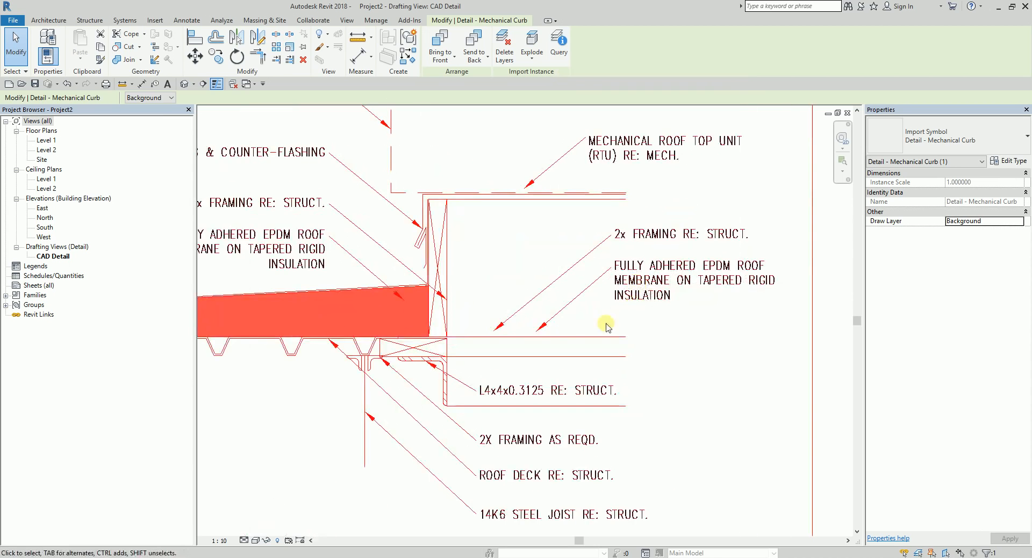
middle_click_drag(588, 316, 627, 315)
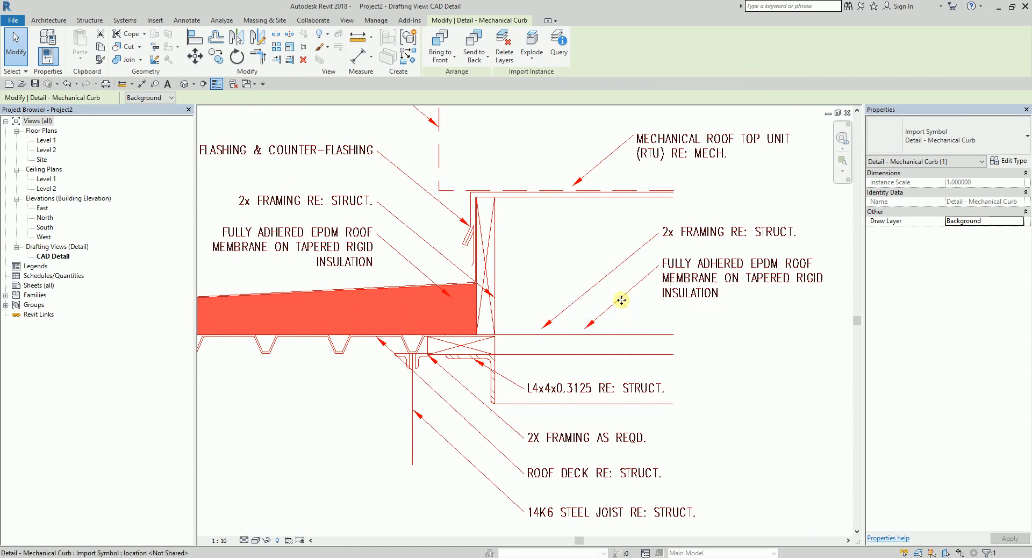
scroll(618, 298, "down", 4)
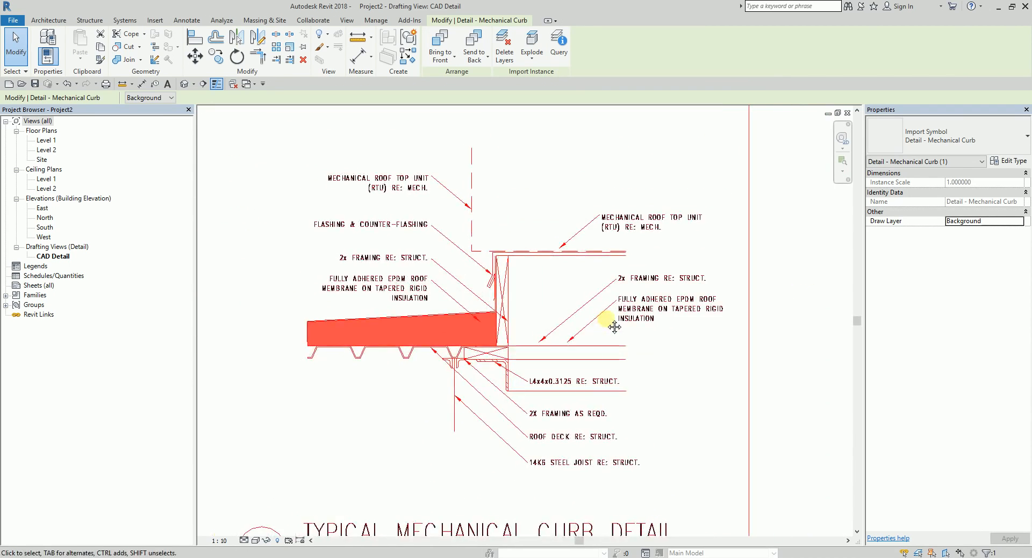
key("ctrl")
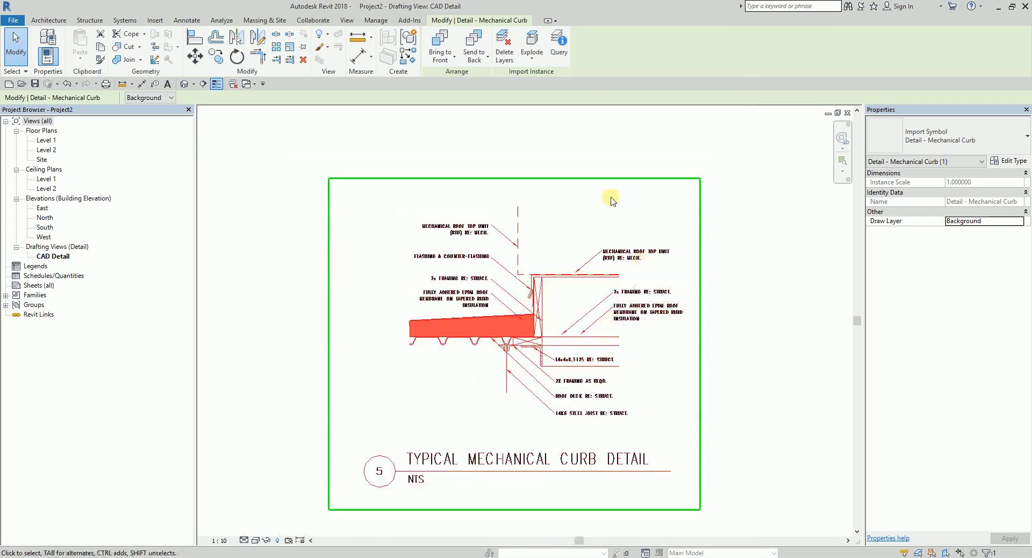
key("ctrl")
left_click(558, 51)
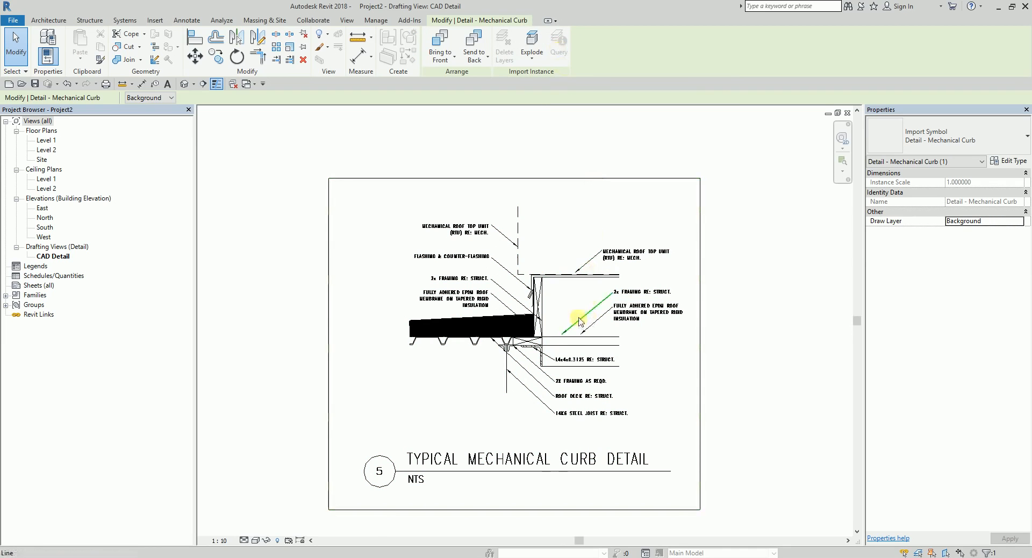
scroll(579, 328, "up", 3)
key("ctrl")
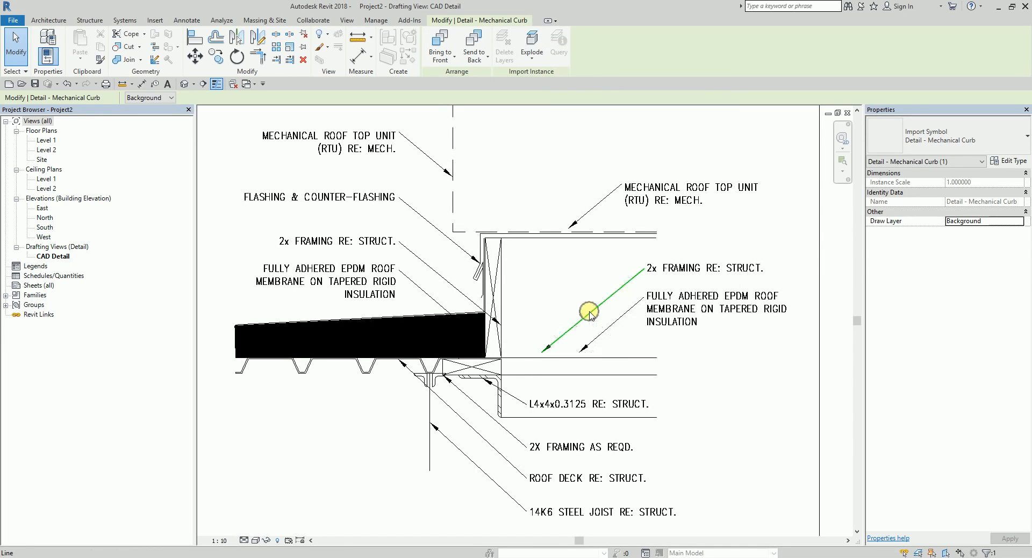
left_click(590, 311)
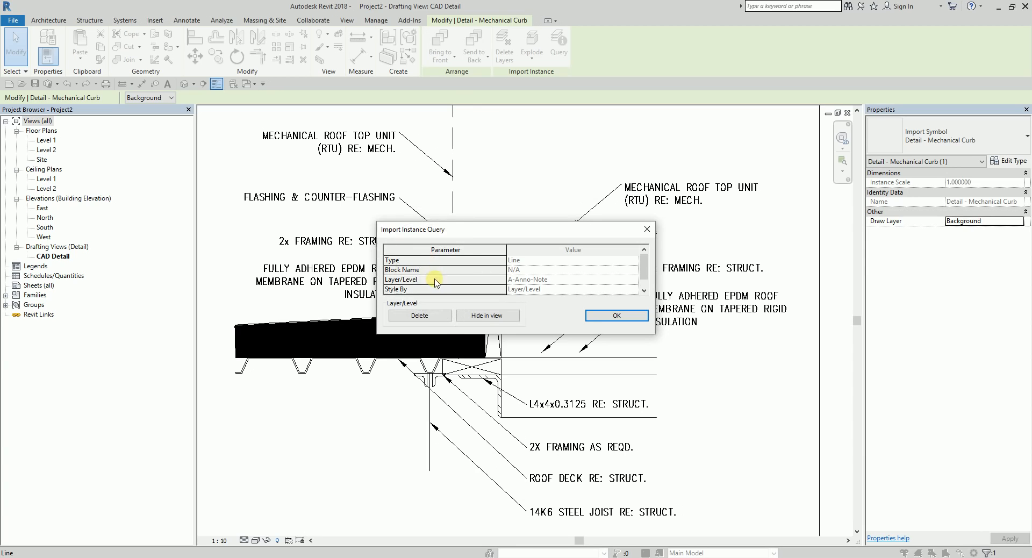
scroll(440, 291, "down", 1)
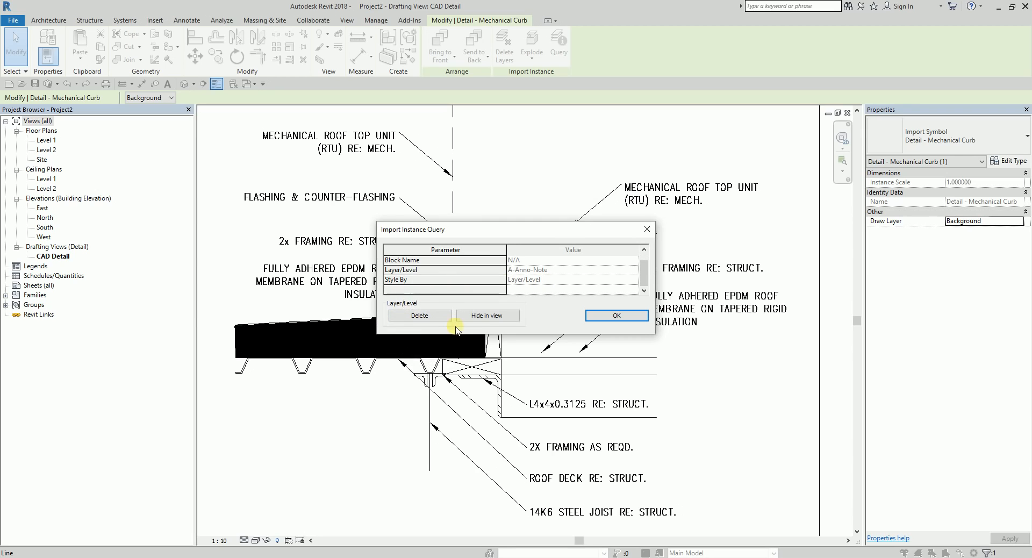
Hide the queried A-Anno-Note layer in the view and end the query.
left_click(485, 322)
mouse_move(509, 230)
left_mouse_down()
mouse_move(576, 141)
mouse_move(586, 71)
left_mouse_up()
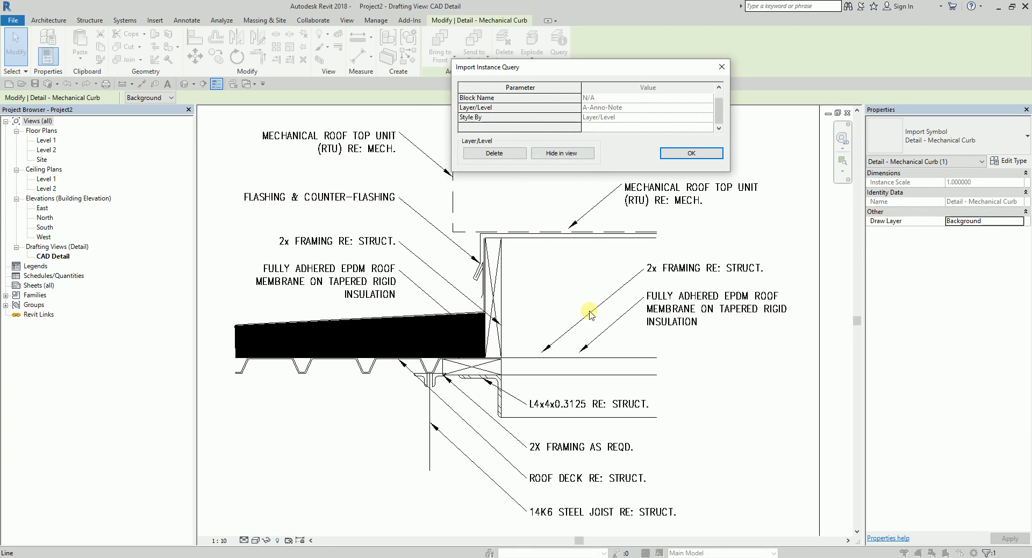
left_click(563, 155)
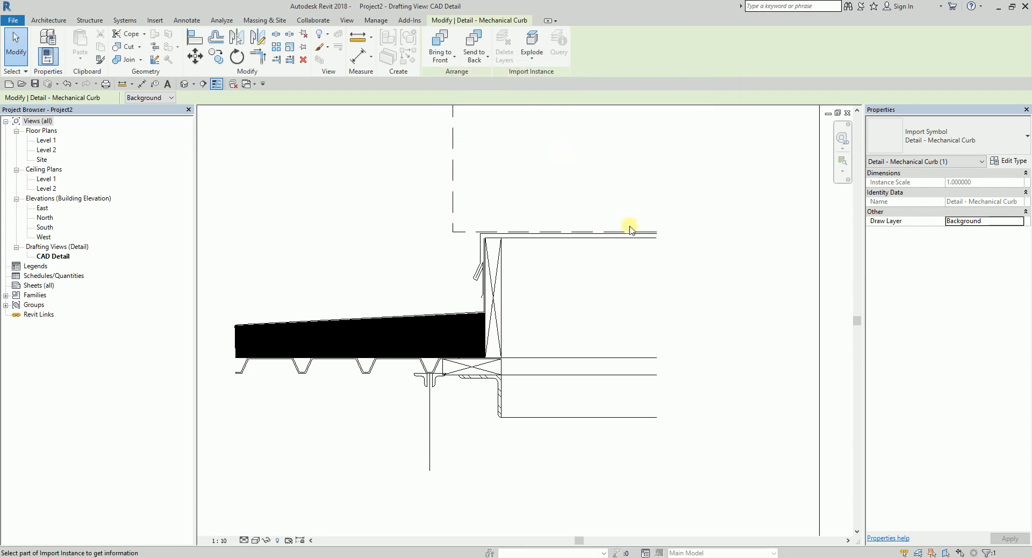
scroll(600, 276, "down", 3)
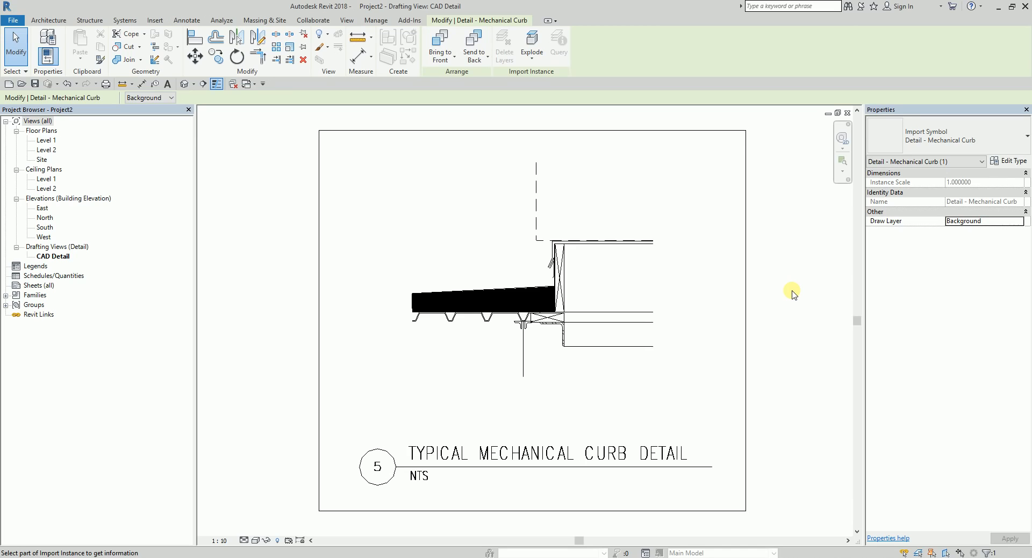
left_click(791, 291)
left_click(11, 47)
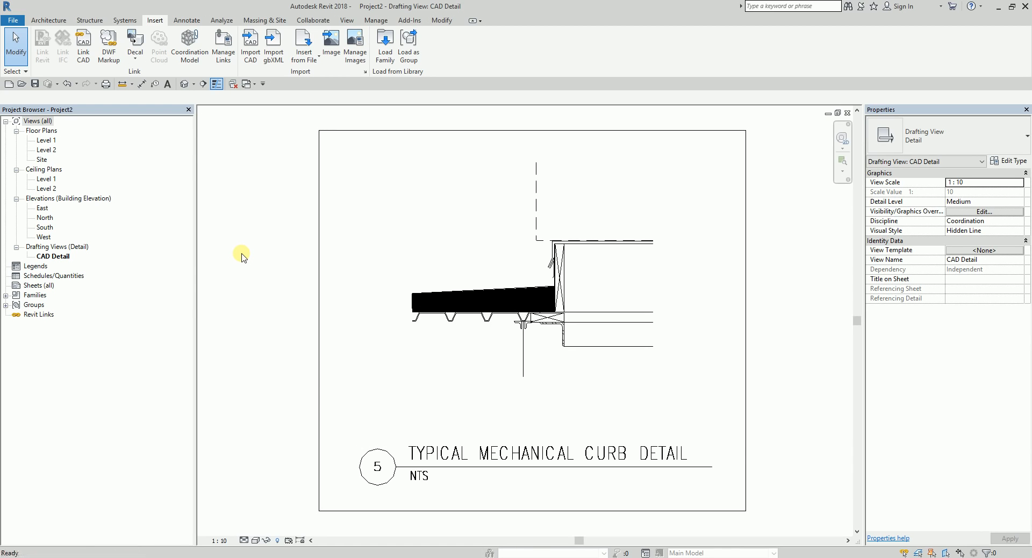
Turn the A-Anno-Note layer of Detail - Mechanical Curb back on in the view's Visibility/Graphic Overrides and accept the change.
key("v")
key("v")
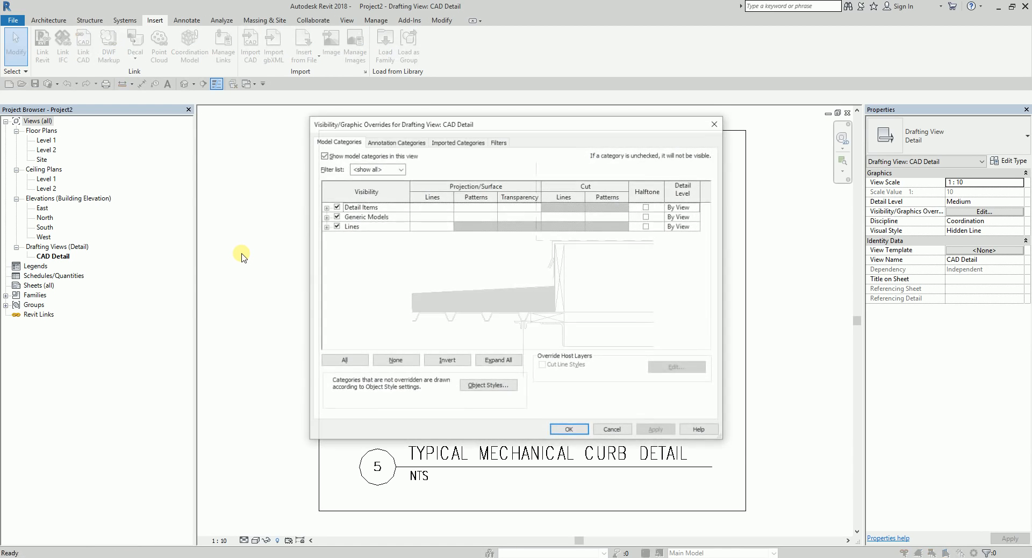
left_click(455, 143)
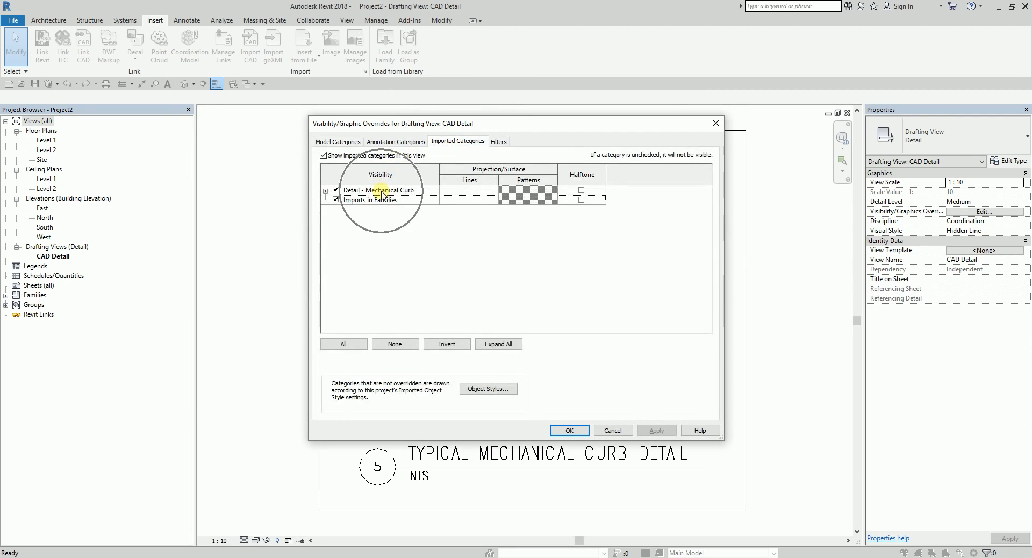
left_click(325, 190)
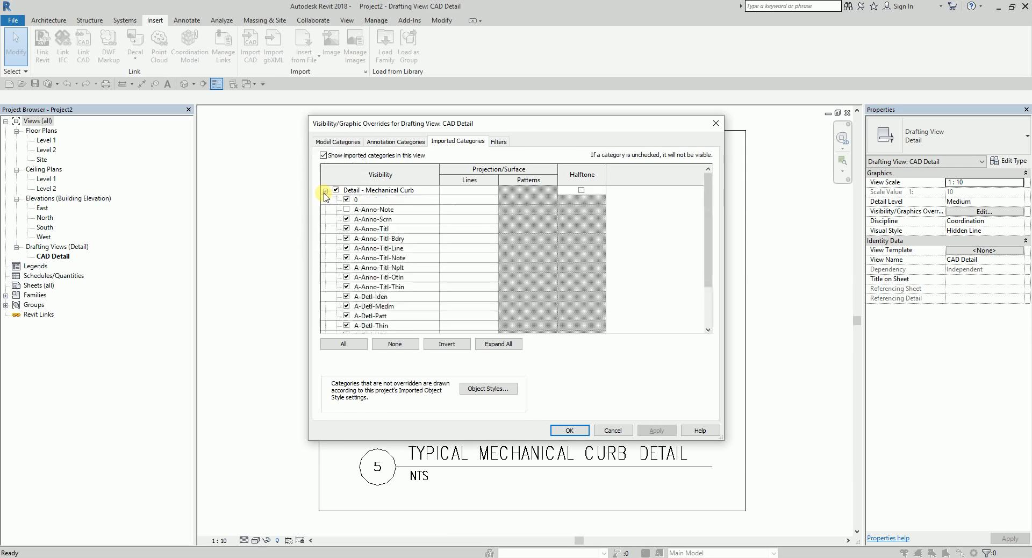
scroll(392, 279, "down", 3)
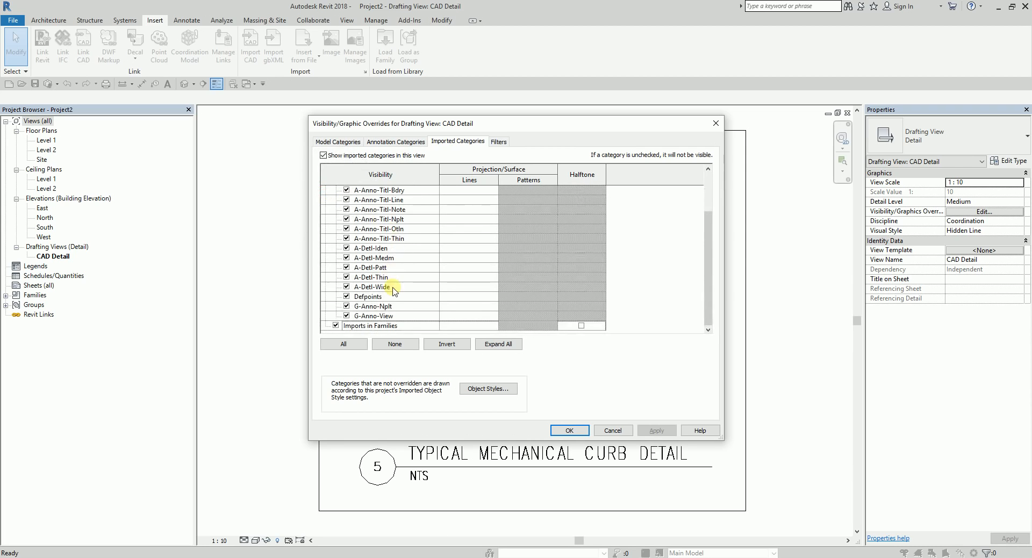
scroll(394, 297, "up", 5)
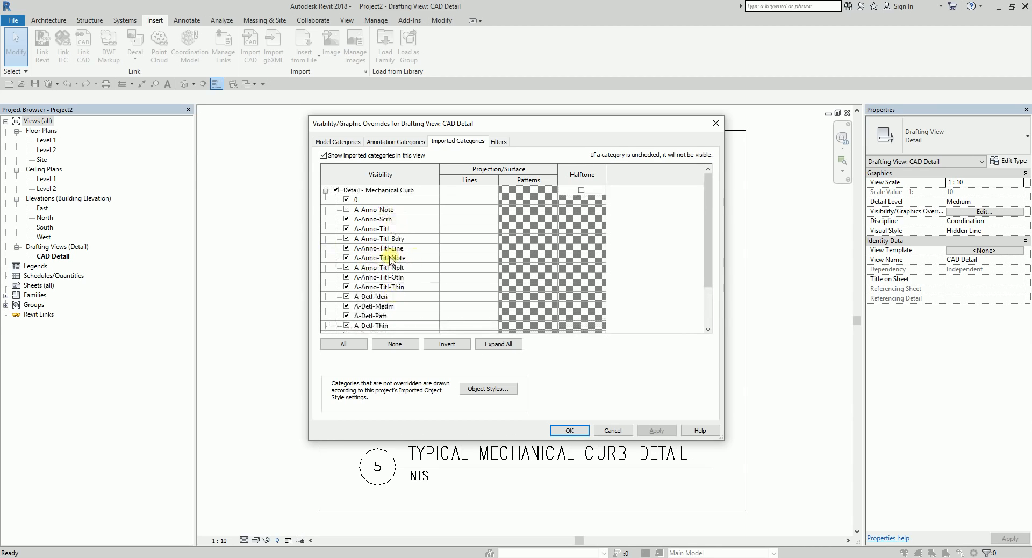
left_click(390, 192)
left_click(374, 213)
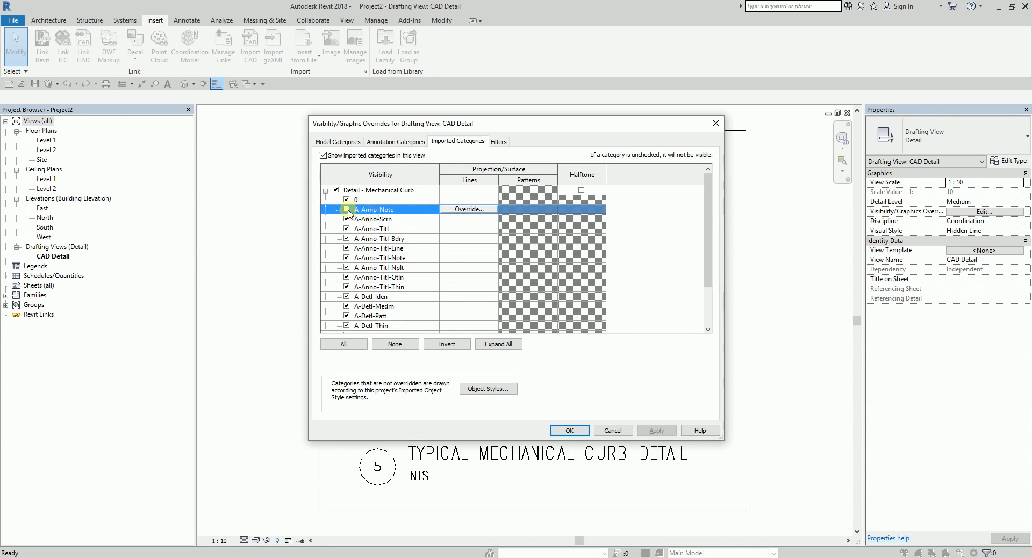
mouse_move(499, 125)
left_mouse_down()
mouse_move(348, 103)
mouse_move(287, 142)
mouse_move(302, 151)
left_mouse_up()
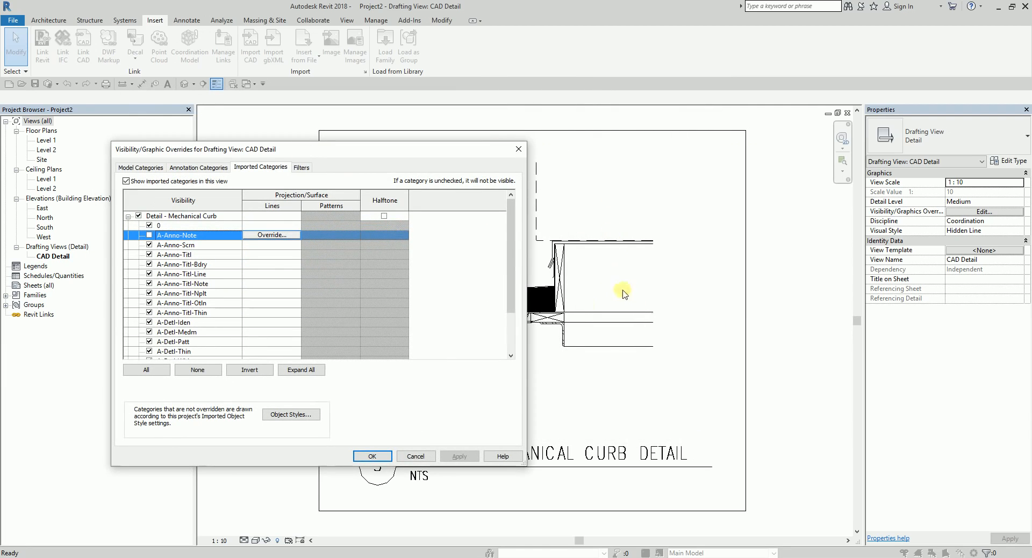
left_click(150, 235)
left_click(150, 235)
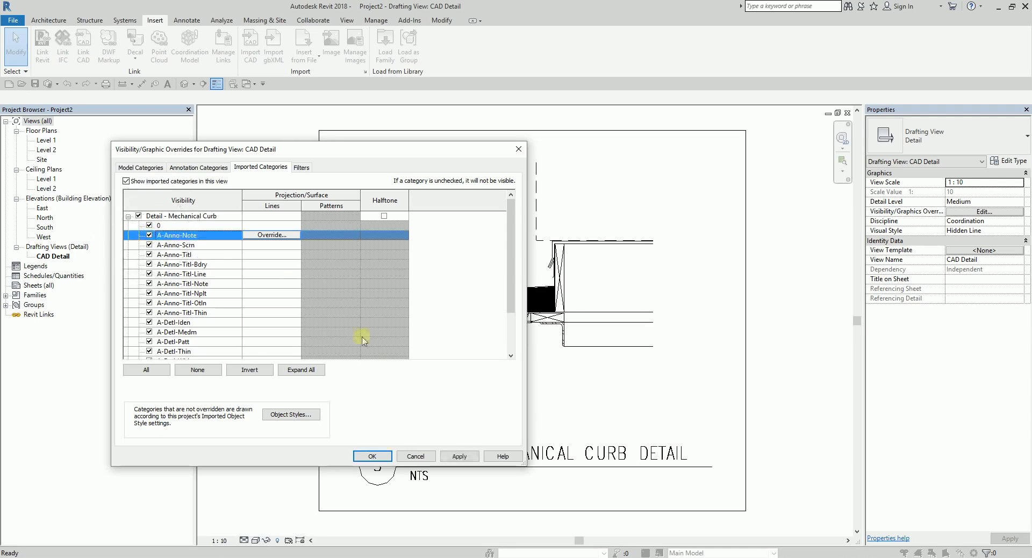
left_click(380, 458)
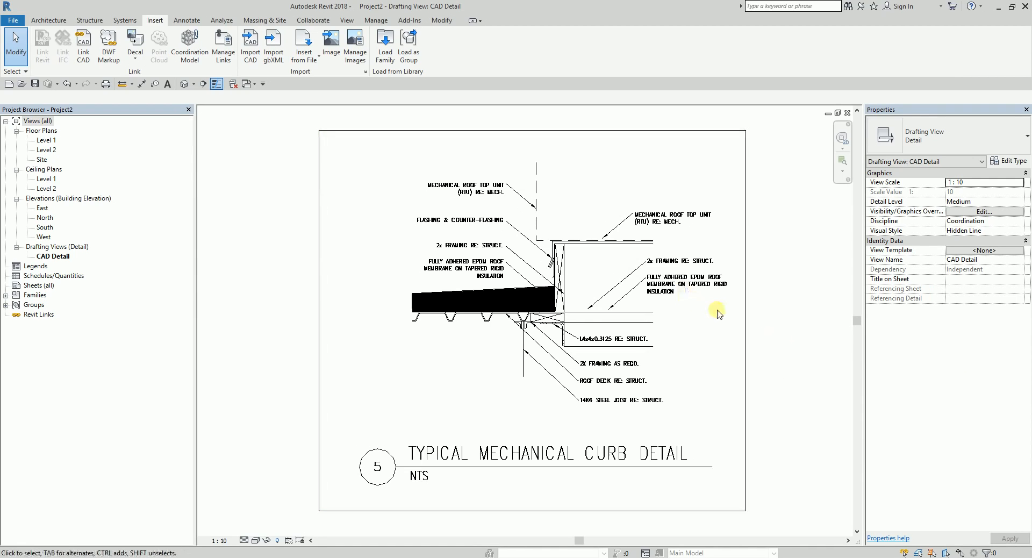
scroll(699, 312, "up", 2)
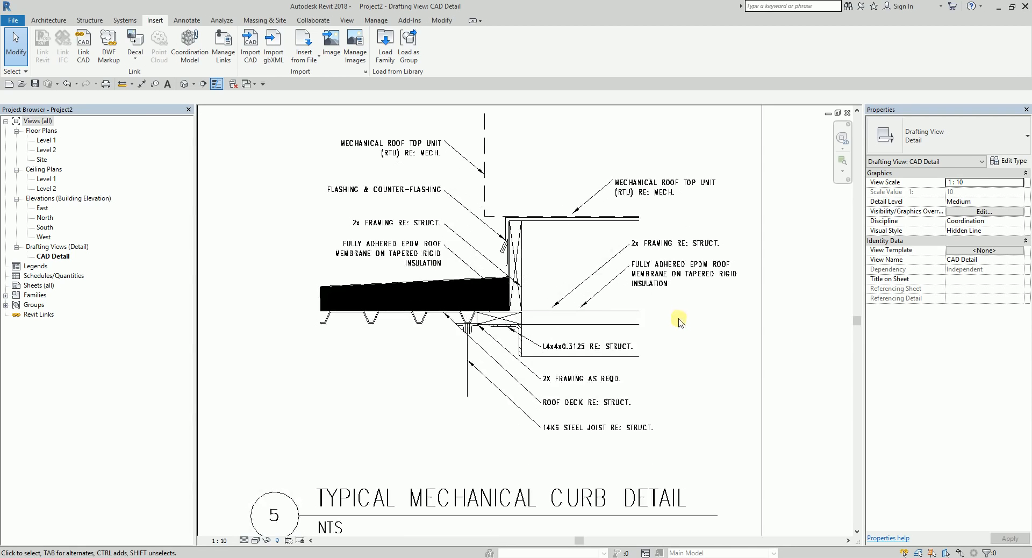
scroll(679, 322, "down", 1)
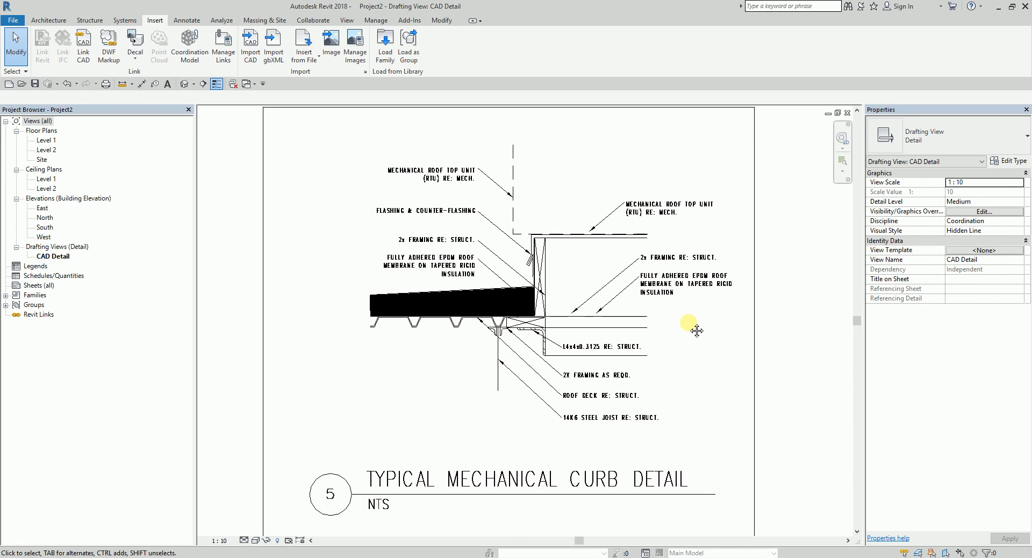
key("v")
key("v")
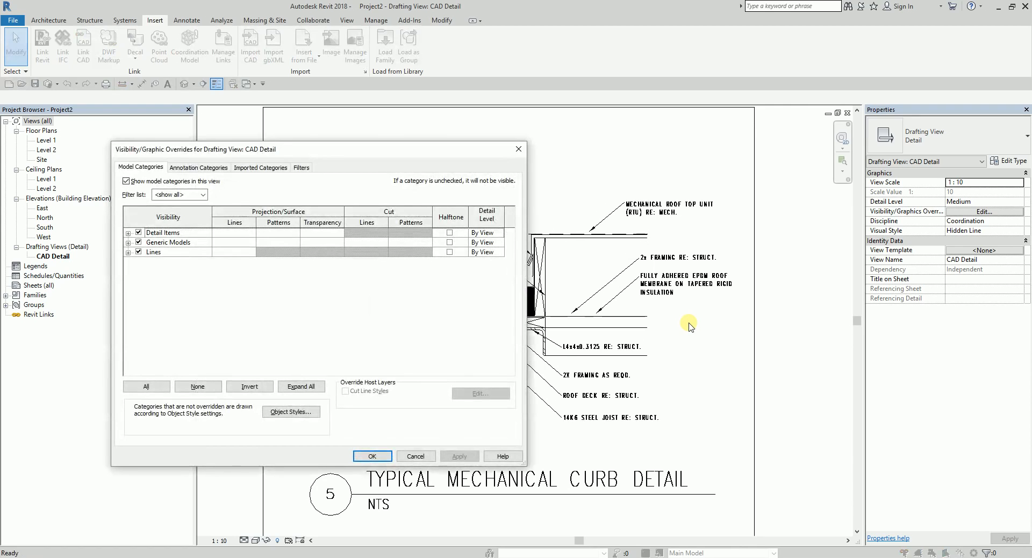
left_click(272, 168)
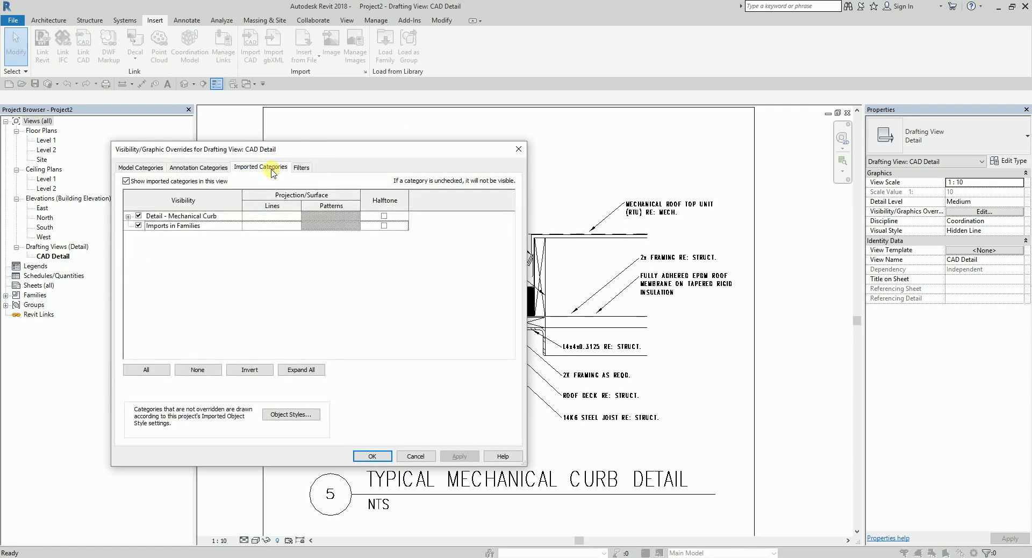
left_click(128, 217)
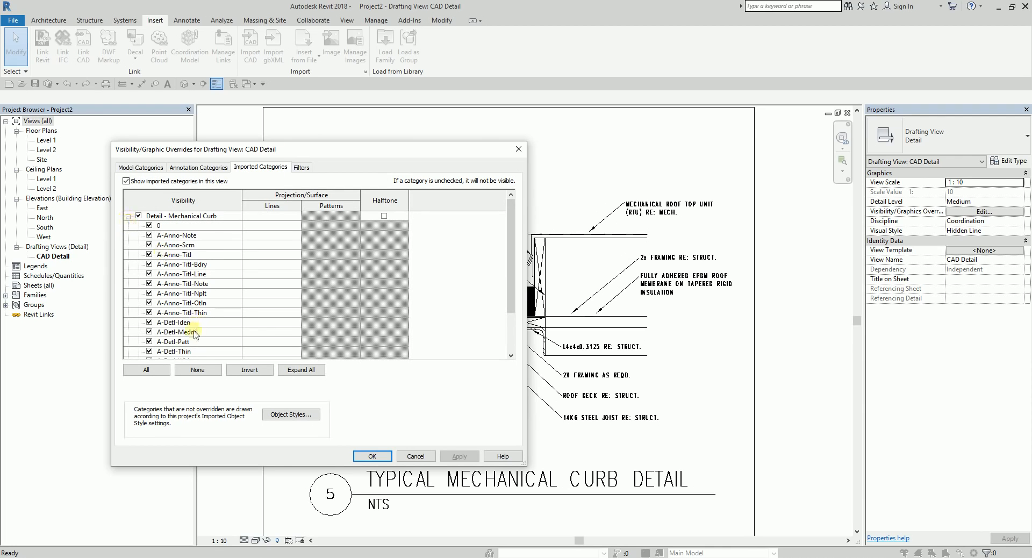
mouse_move(300, 151)
left_mouse_down()
mouse_move(200, 56)
mouse_move(271, 196)
left_mouse_up()
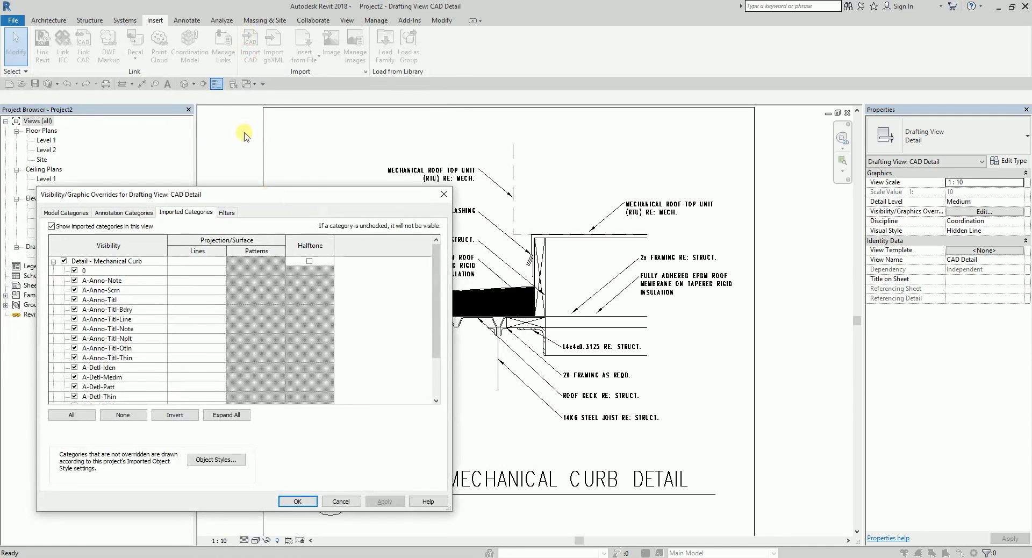
left_click(216, 85)
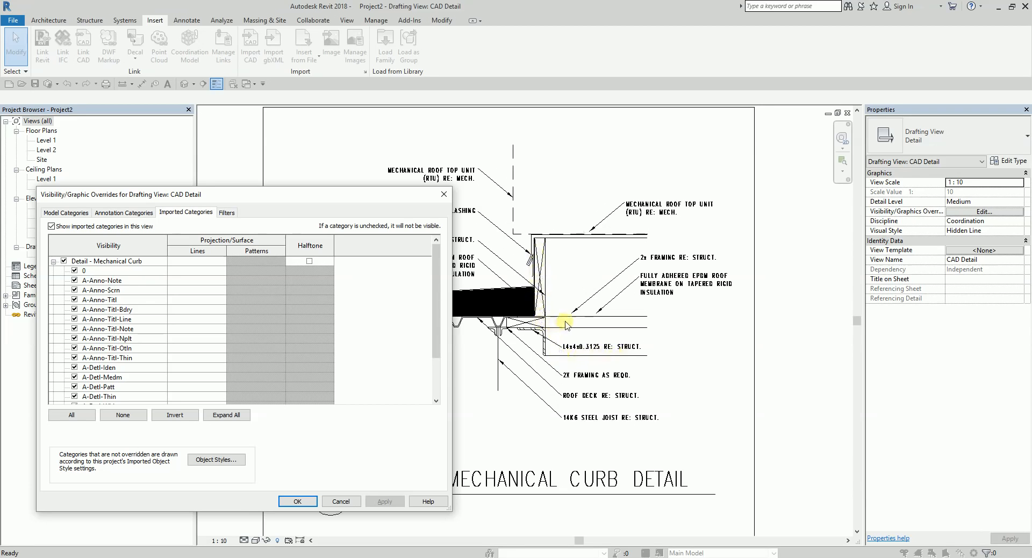
left_click(341, 501)
Turn off Thin Lines and inspect the line weights around the steel angle and the curb flashing.
left_click(217, 85)
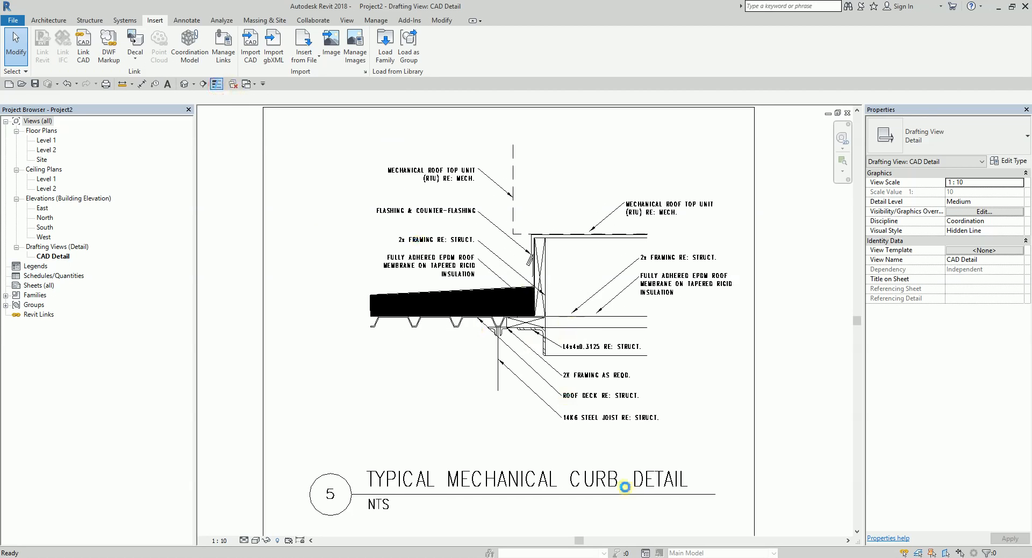
scroll(559, 352, "up", 5)
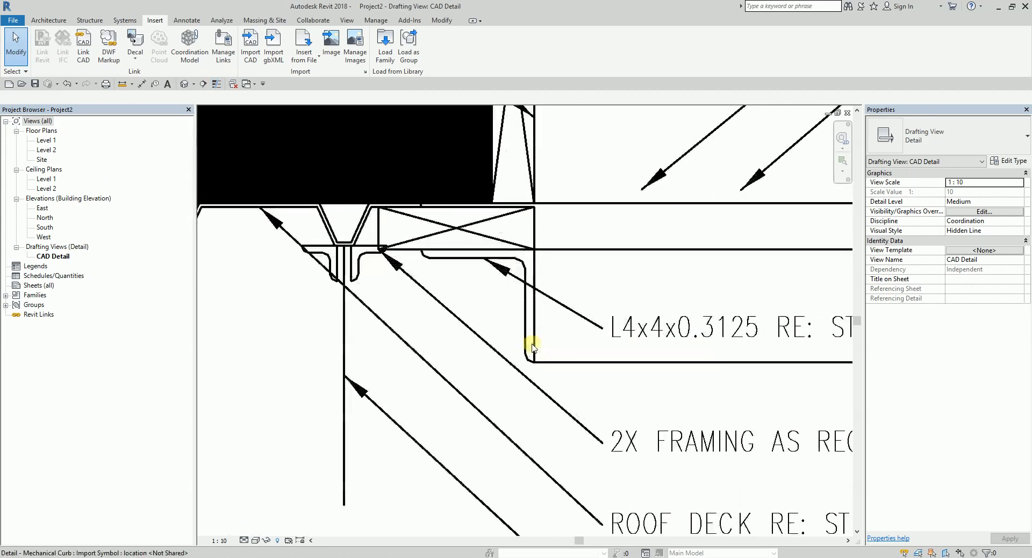
scroll(459, 253, "up", 1)
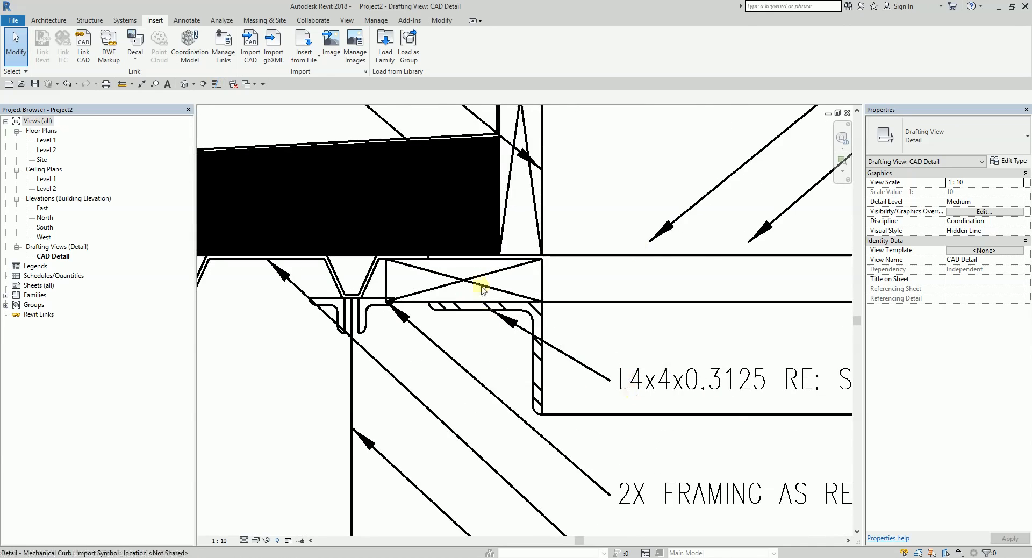
scroll(446, 324, "down", 1)
middle_click_drag(527, 291, 583, 461)
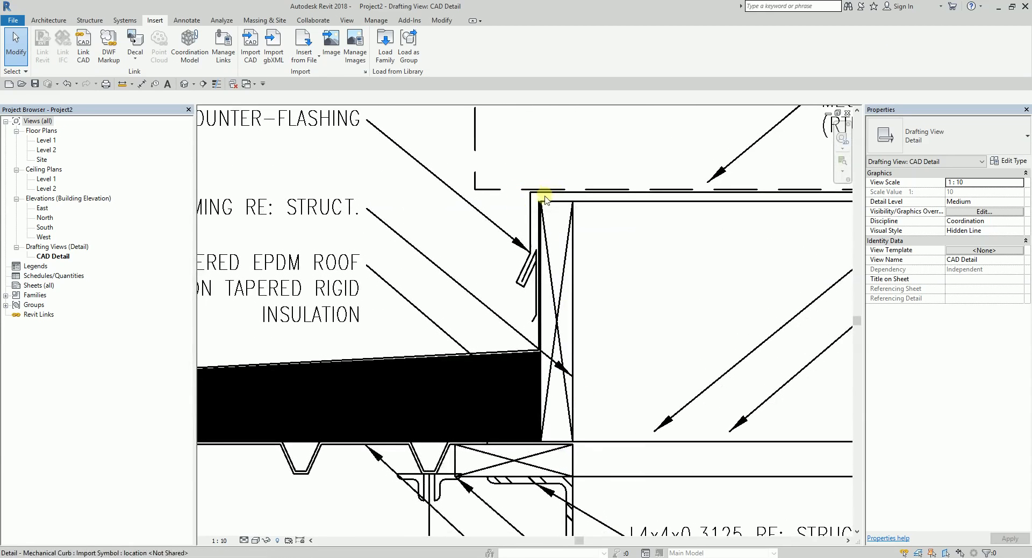
Compare the curb detail with Thin Lines on and off, ending with it off, and inspect the horizontal framing lines.
left_click(216, 84)
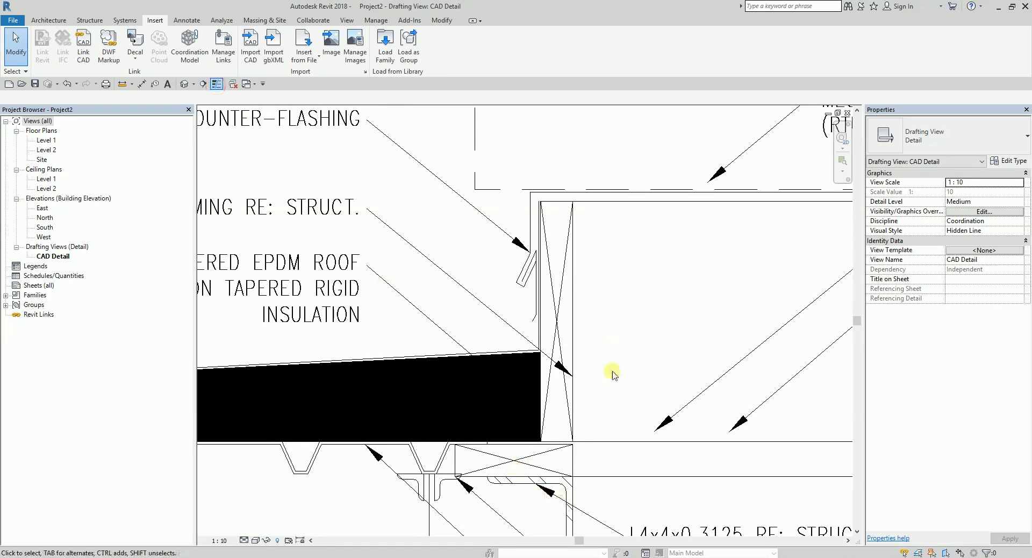
left_click(216, 84)
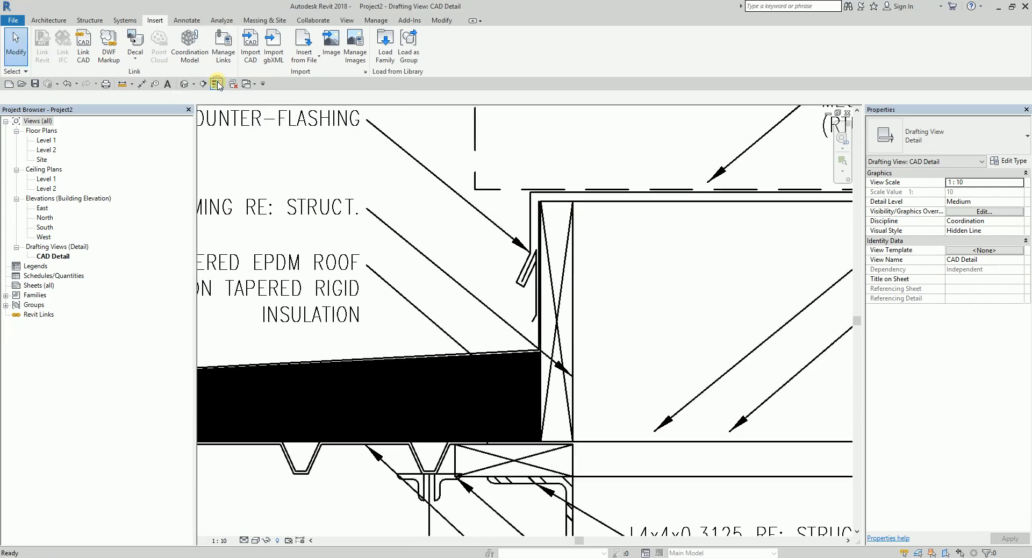
scroll(573, 262, "down", 1)
middle_click_drag(655, 445, 664, 285)
middle_click_drag(606, 240, 541, 303)
scroll(542, 304, "up", 1)
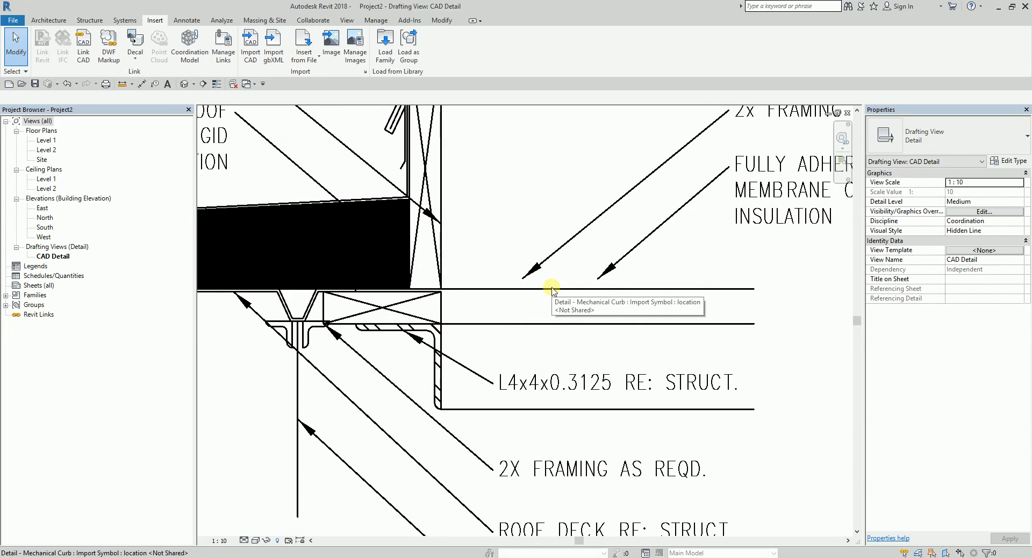
Query the layer of the upper horizontal framing line inside the curb opening of the imported detail, then end the query.
scroll(551, 291, "down", 3)
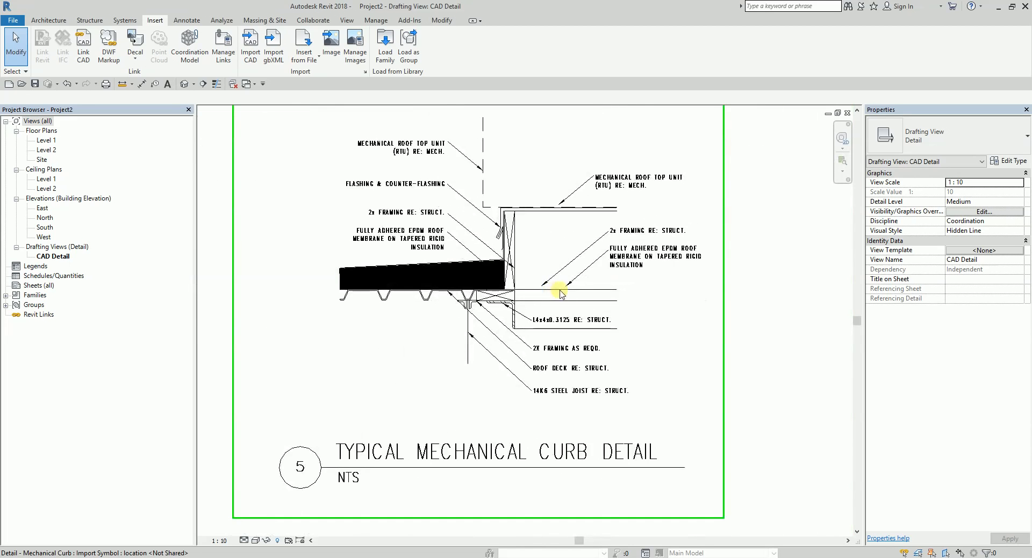
left_click(559, 292)
left_click(559, 39)
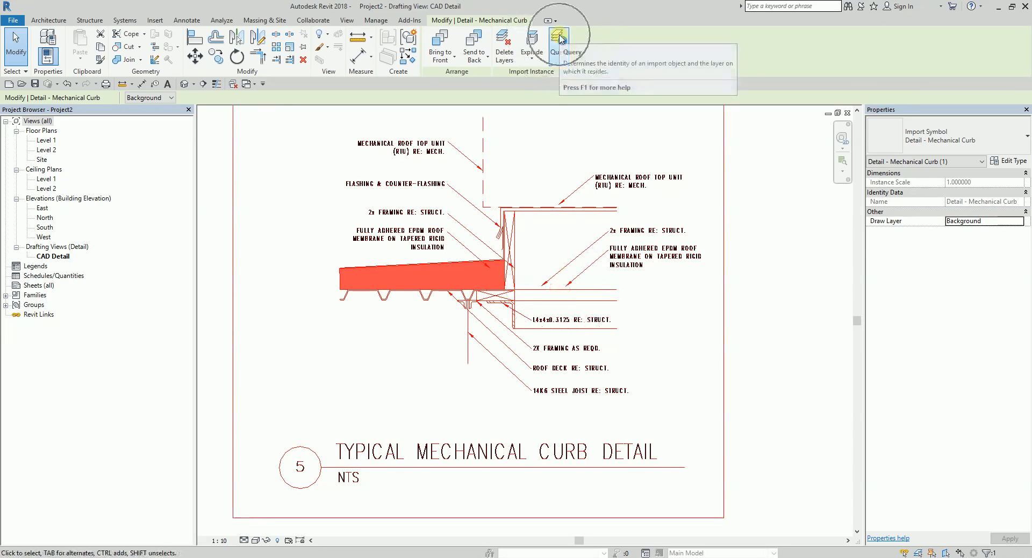
left_click(535, 291)
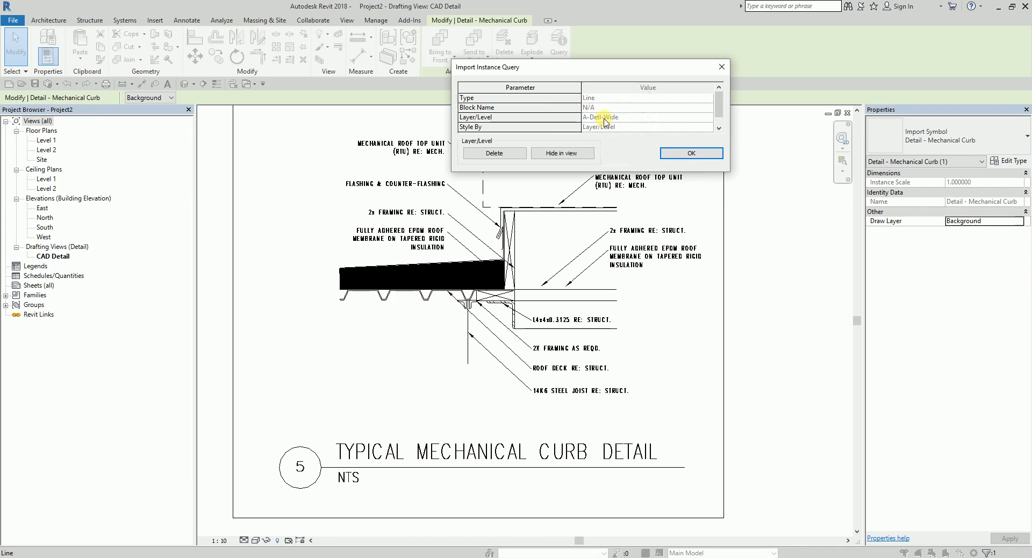
left_click(681, 153)
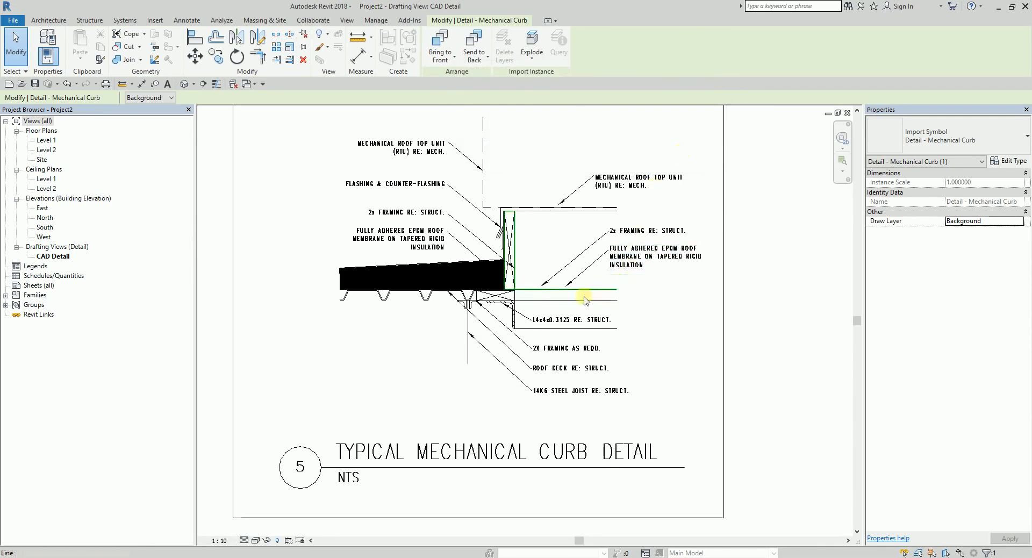
left_click(21, 50)
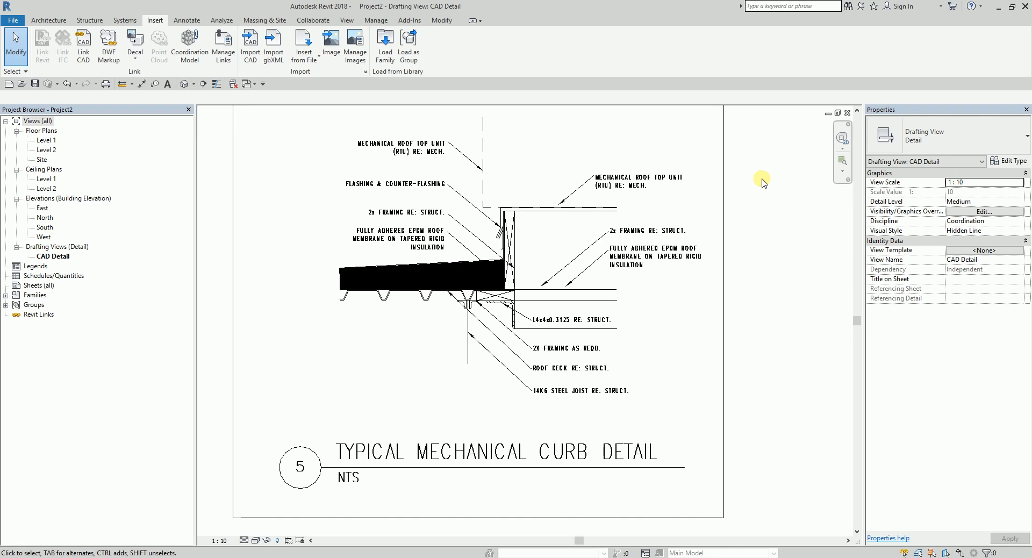
In the view's Visibility/Graphic Overrides, override the line weight of the A-Detl-Wide layer of Detail - Mechanical Curb with 5.
left_click(981, 213)
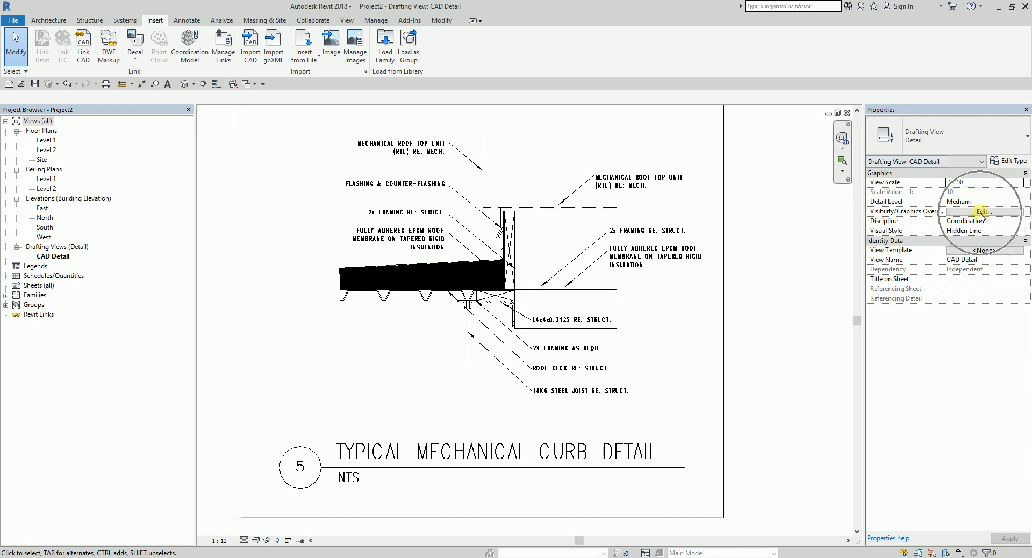
left_click(981, 212)
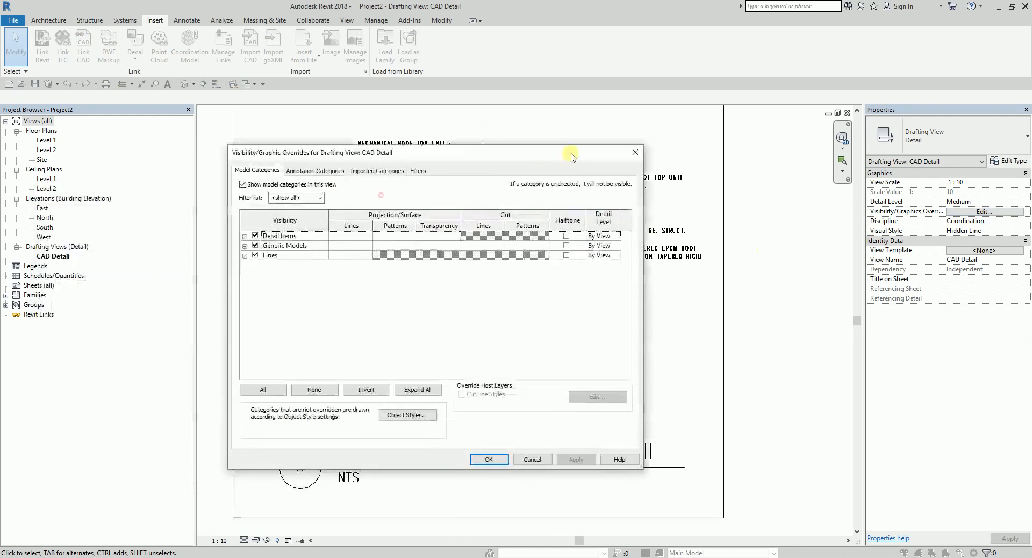
left_click_drag(571, 156, 596, 124)
left_click(403, 138)
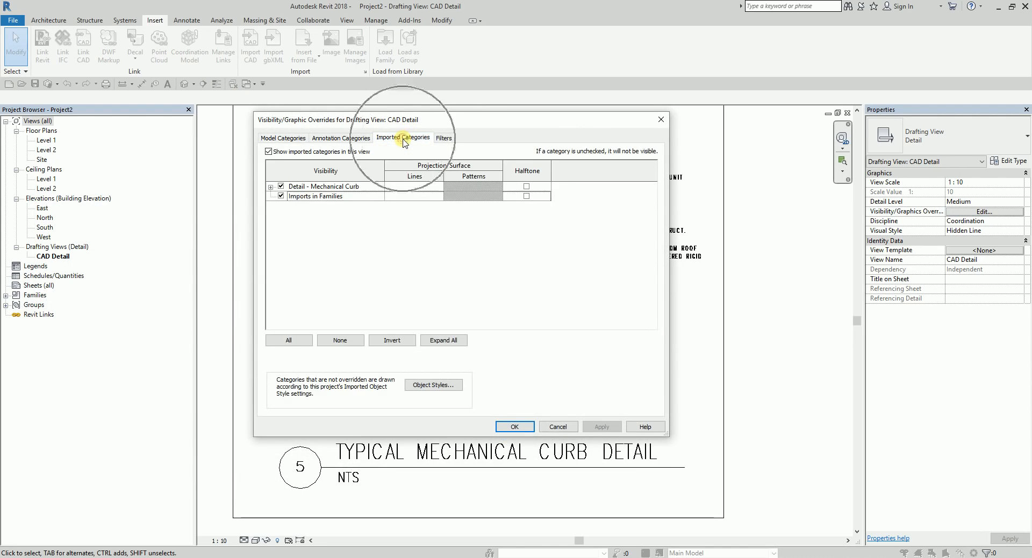
left_click(271, 187)
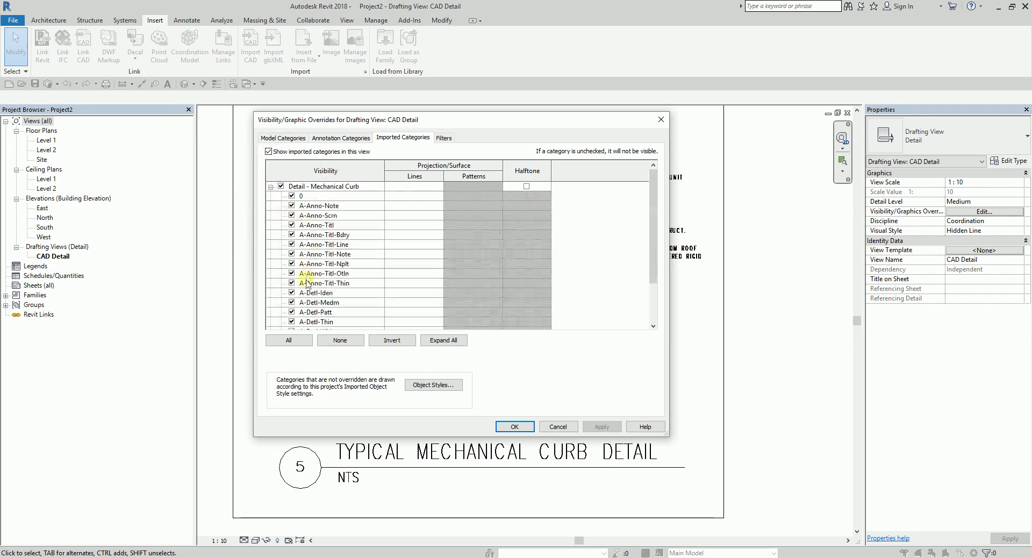
scroll(312, 322, "down", 1)
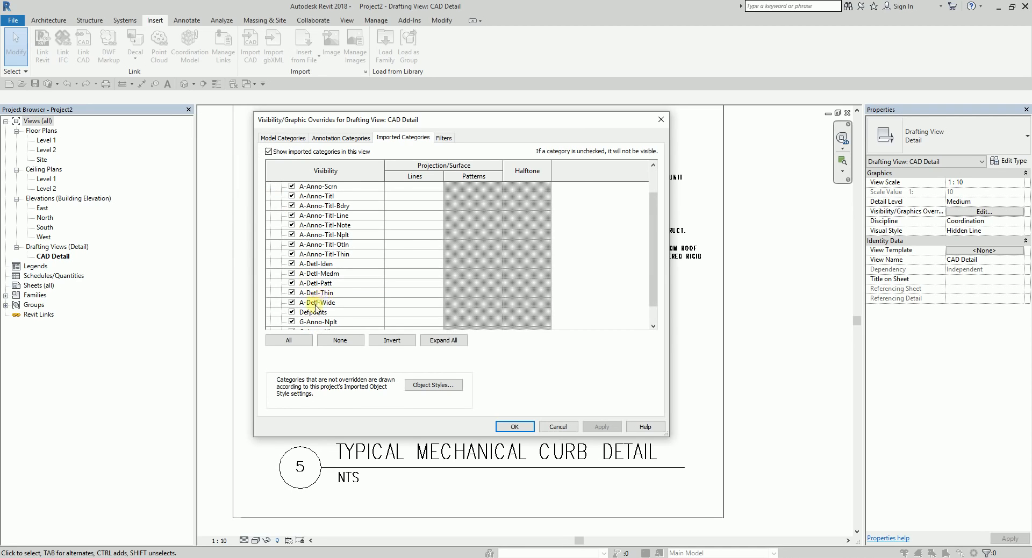
left_click(315, 303)
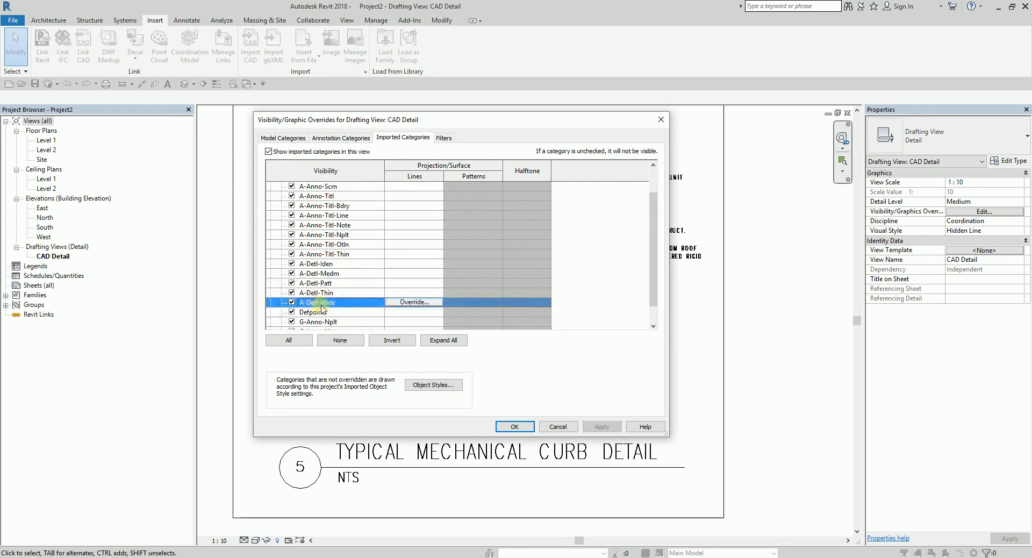
left_click(414, 302)
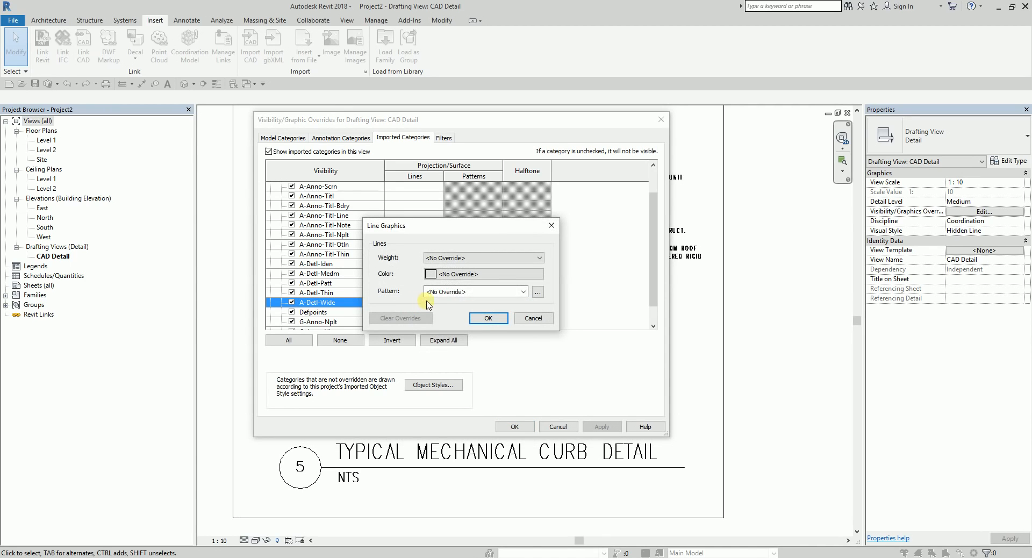
left_click(534, 257)
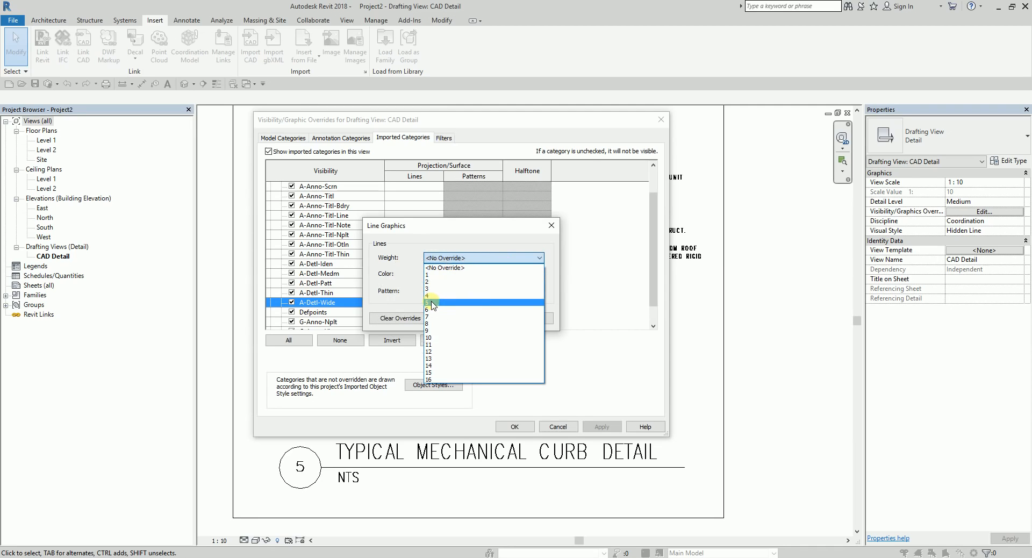
left_click(432, 303)
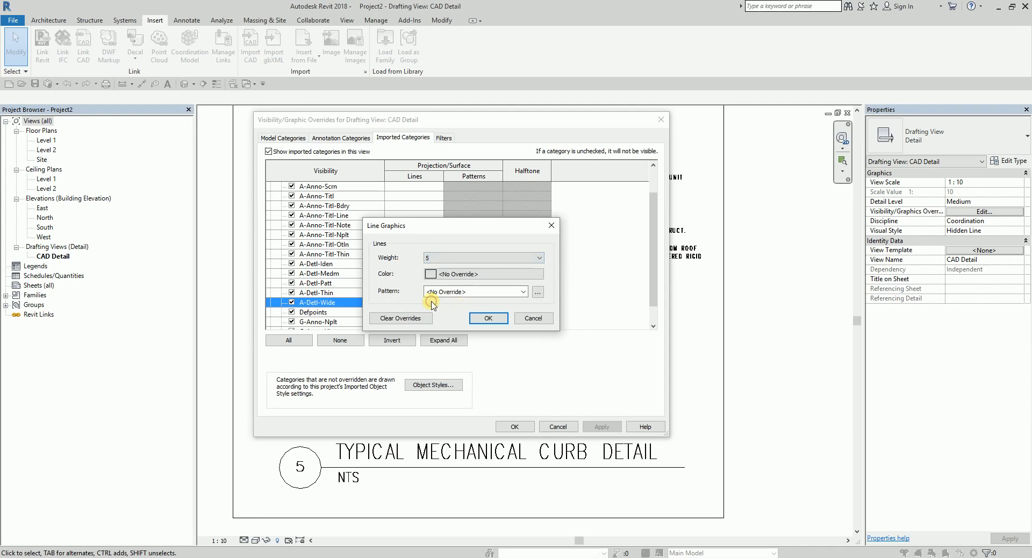
Override the line color of the A-Detl-Wide layer with Red and accept the overrides for the view.
left_click(457, 275)
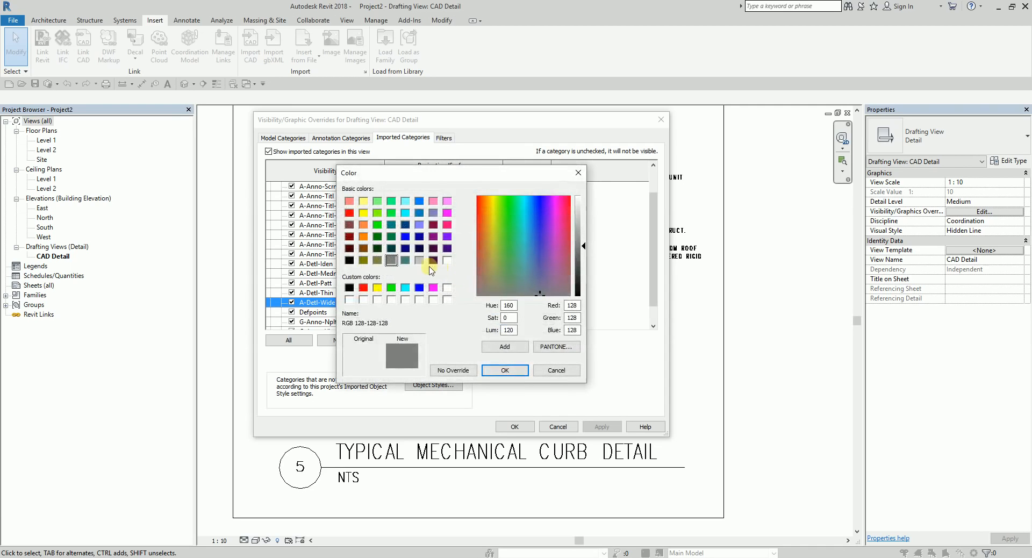
left_click(363, 287)
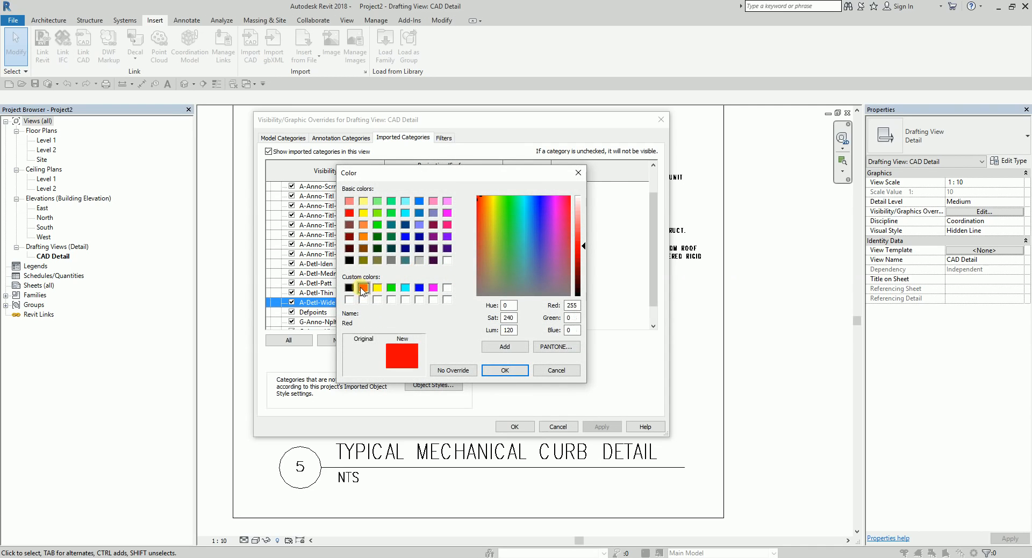
left_click(505, 370)
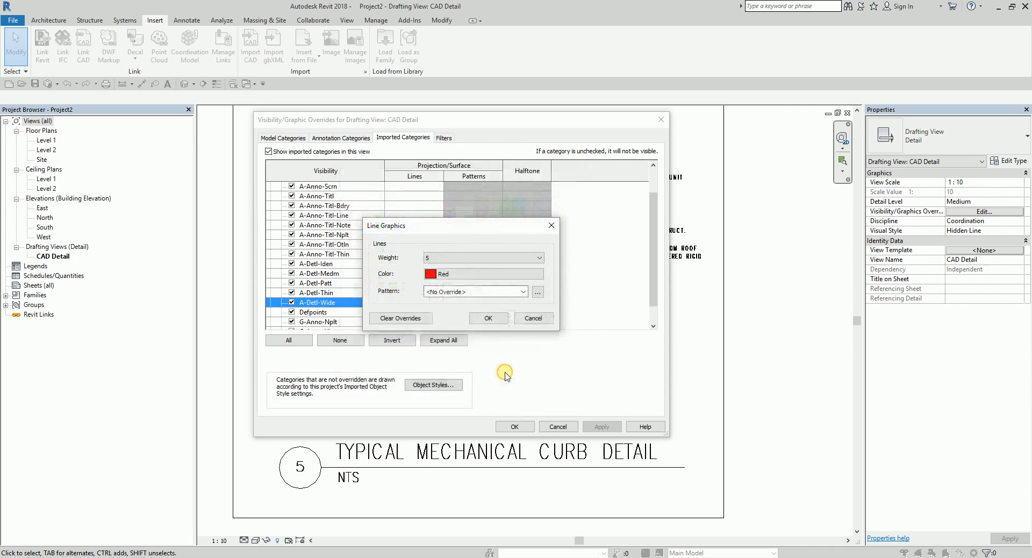
left_click(481, 318)
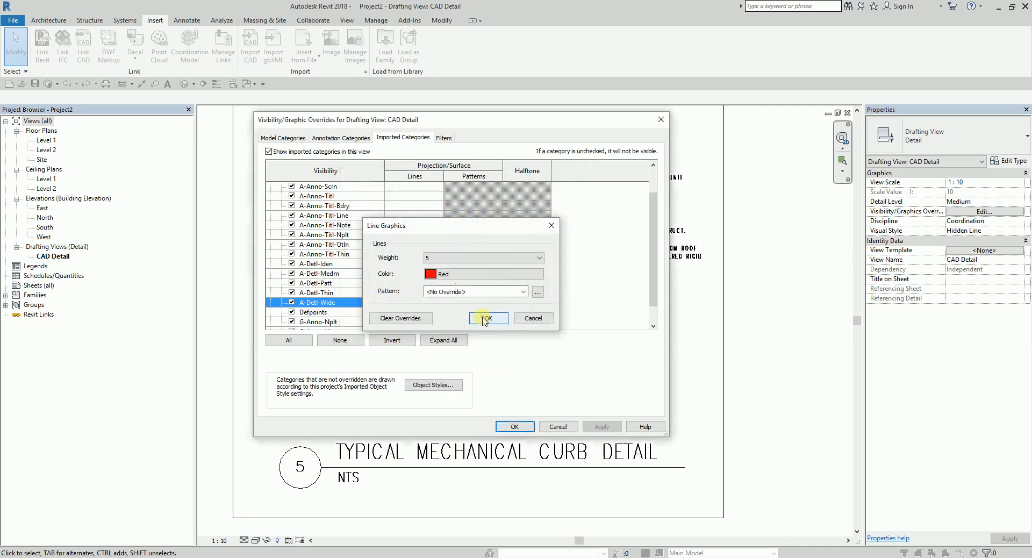
left_click(514, 426)
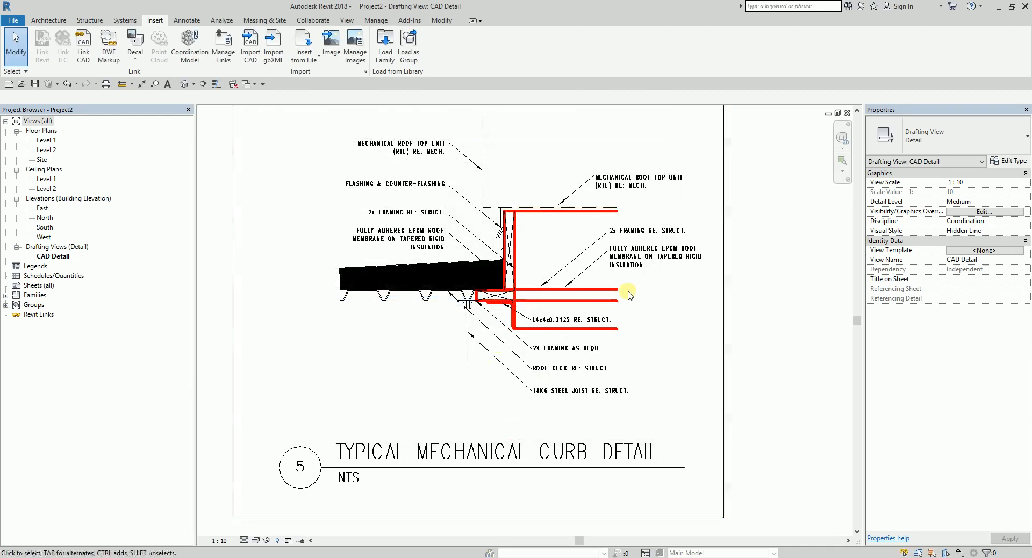
Inspect the overridden A-Detl-Wide lines around the curb framing and steel angle, up close and in the whole detail.
scroll(608, 274, "up", 2)
scroll(476, 323, "up", 1)
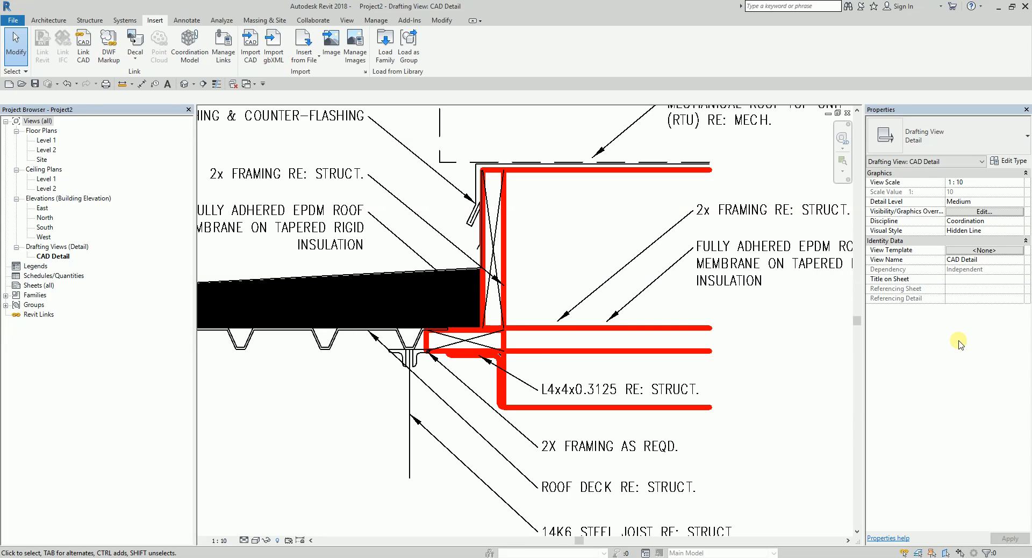
scroll(585, 355, "down", 4)
scroll(585, 357, "up", 3)
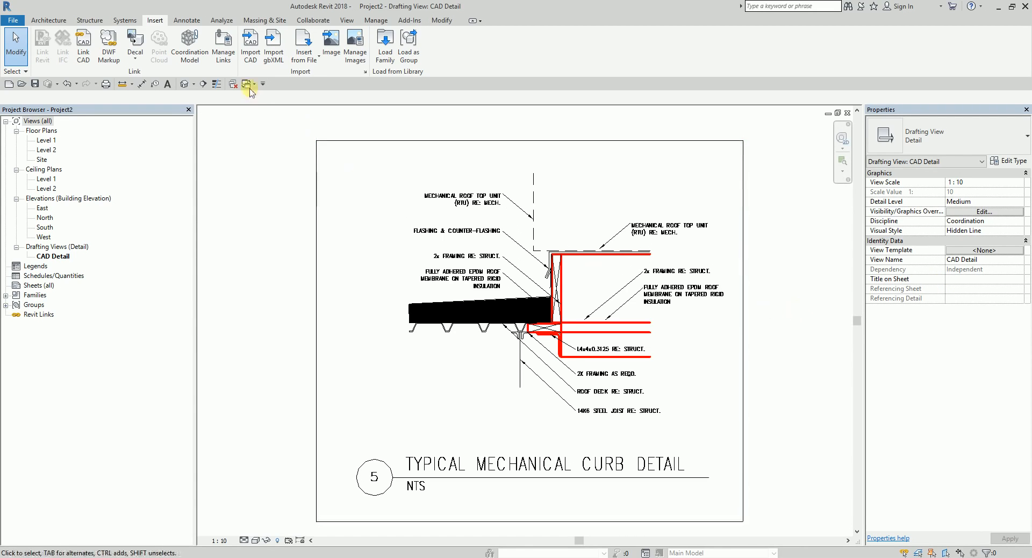
left_click(251, 65)
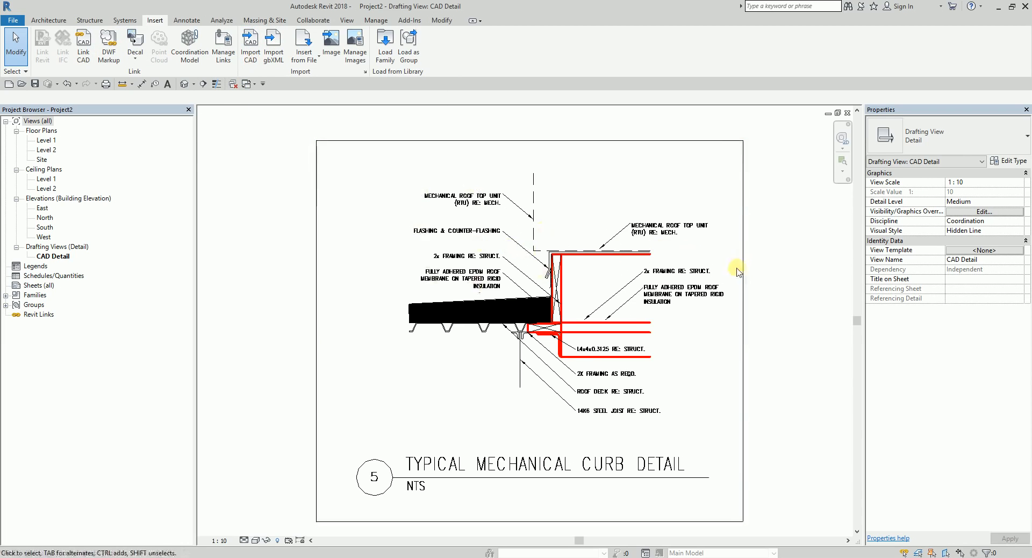
Select the imported curb detail and review its Partial Explode and Full Explode options without running either.
left_click(712, 288)
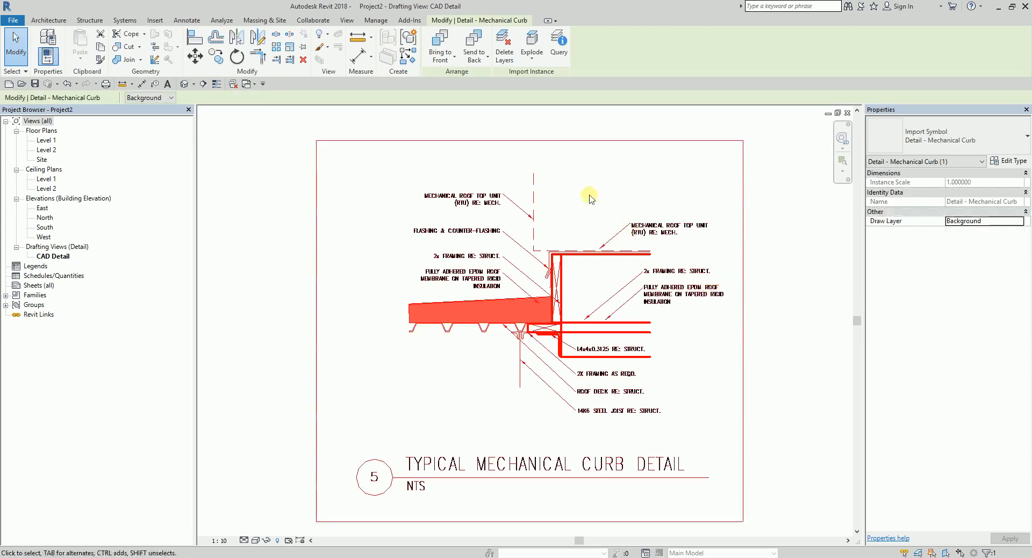
left_click(530, 61)
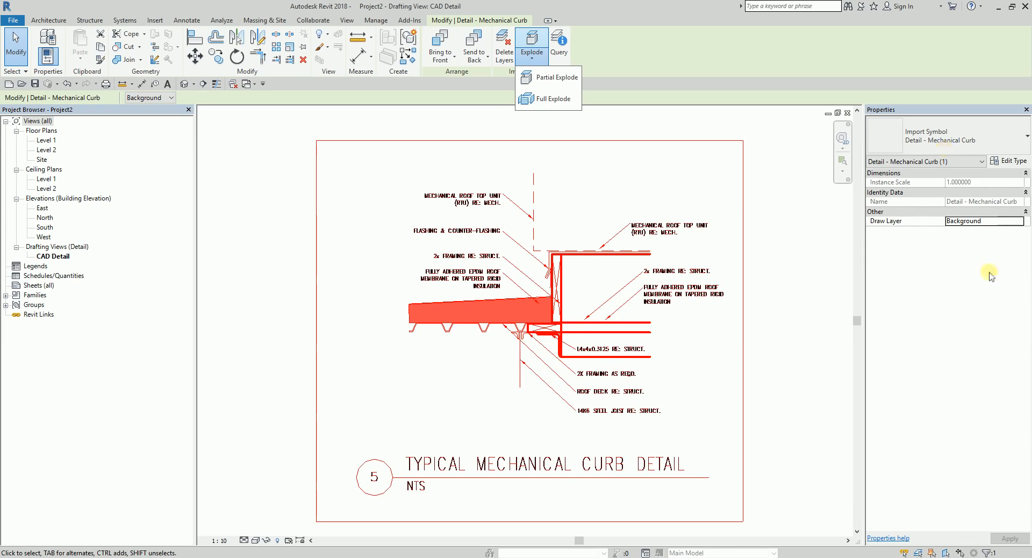
left_click(793, 290)
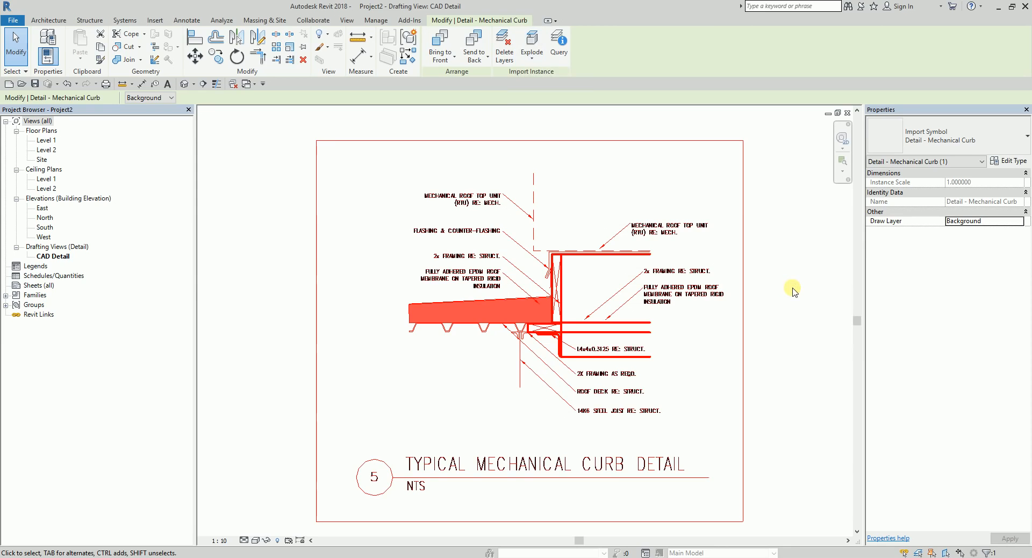
left_click(793, 290)
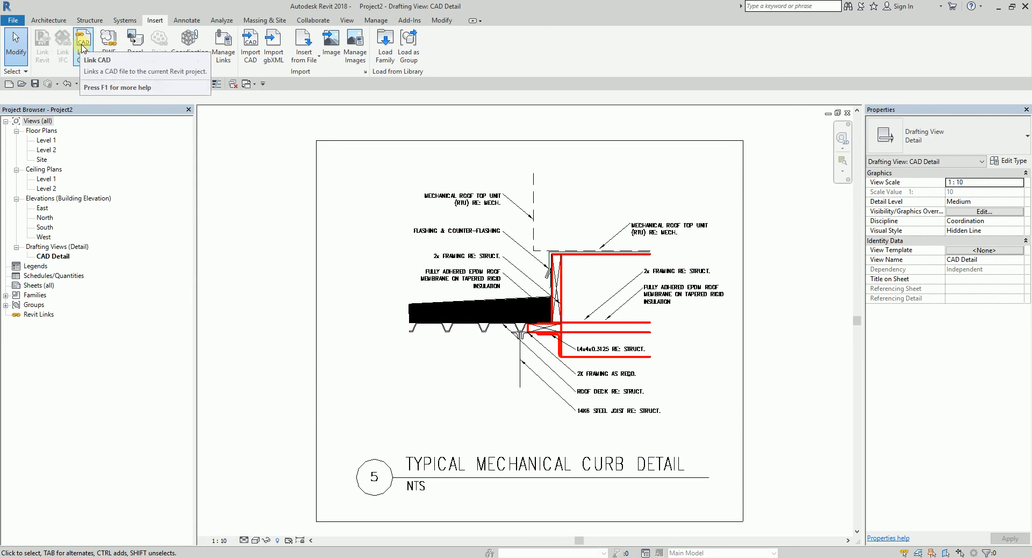
left_click(398, 148)
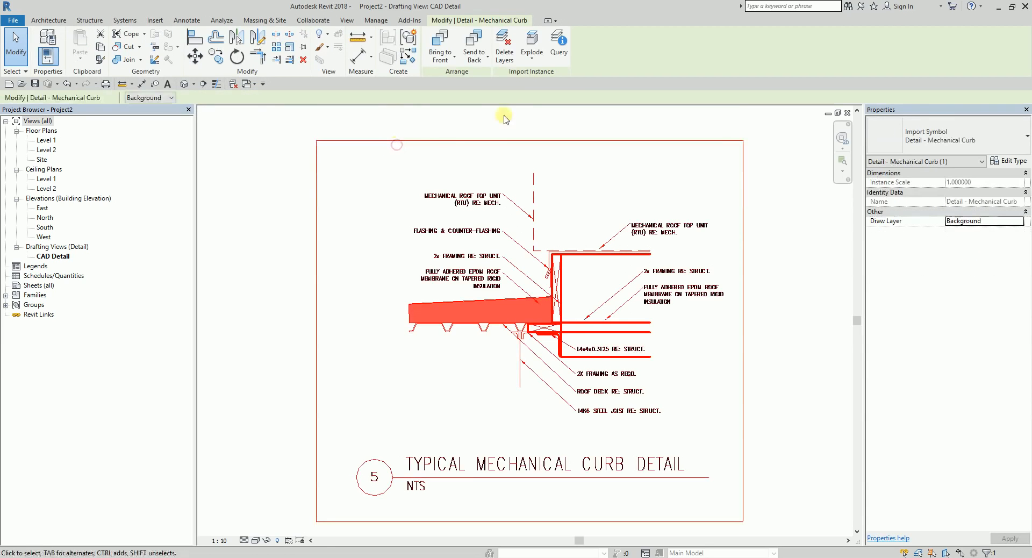
left_click(532, 51)
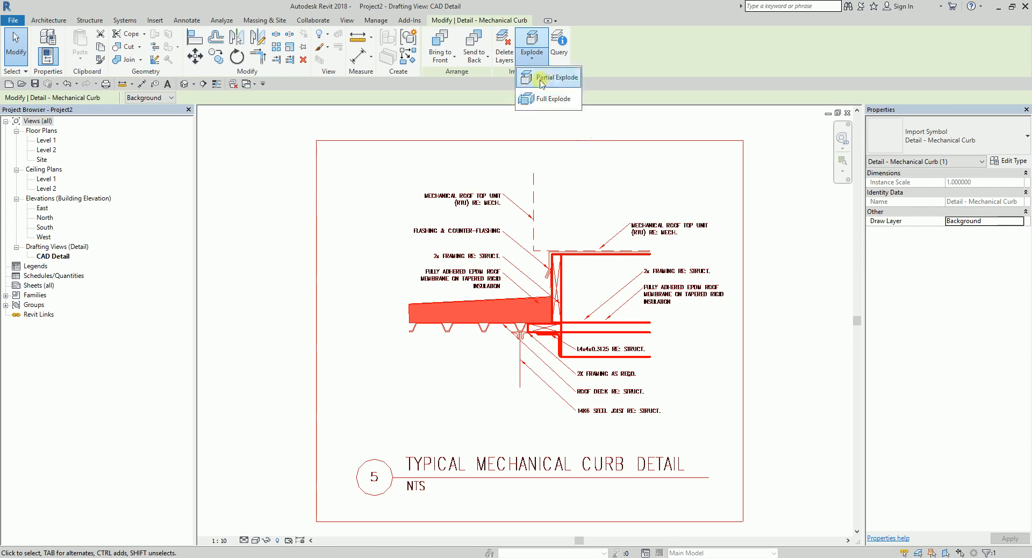
left_click(615, 123)
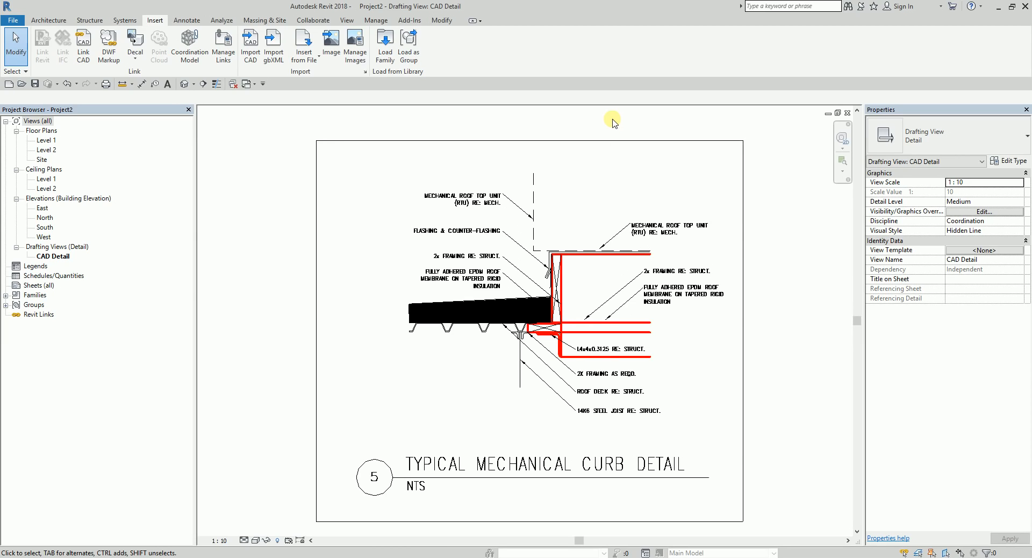
left_click(561, 145)
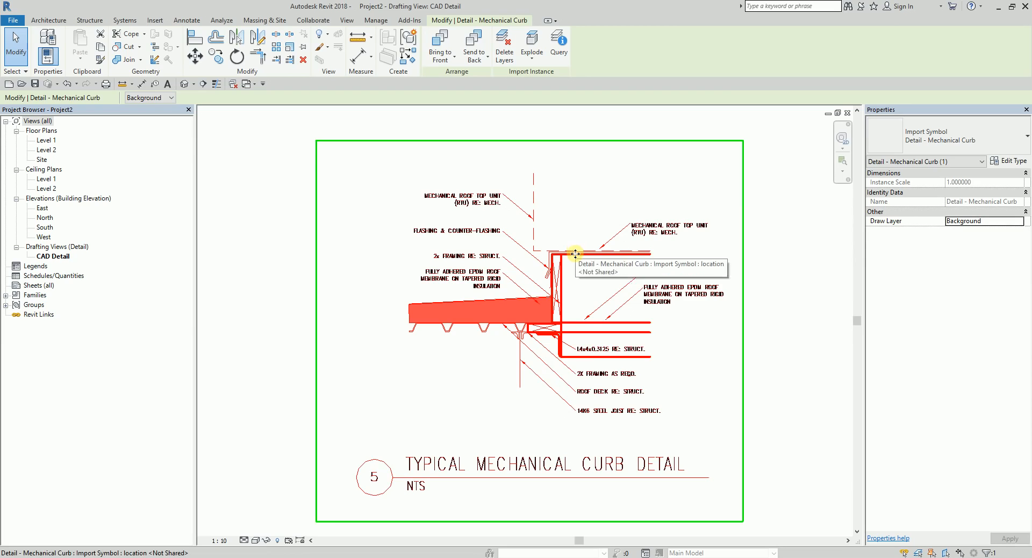
left_click(531, 54)
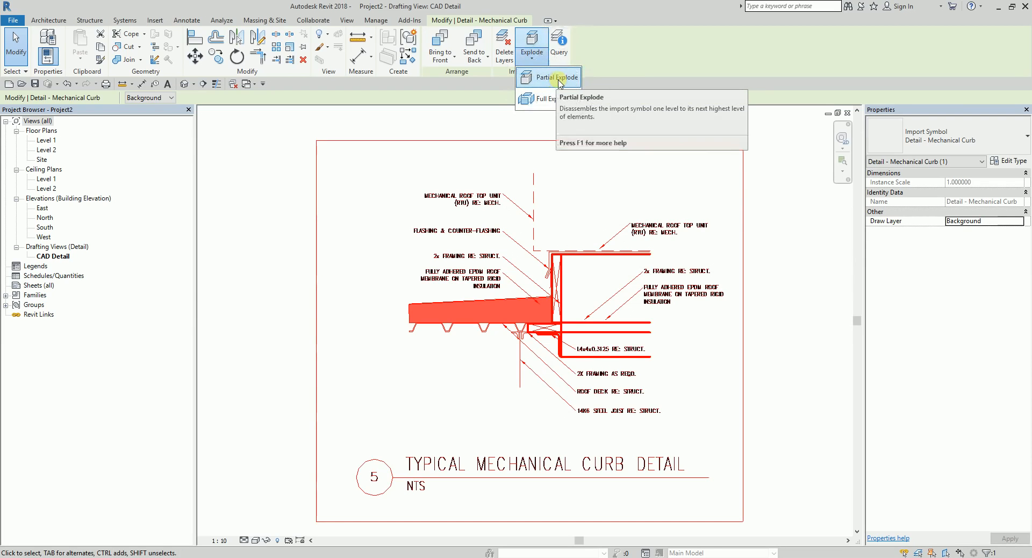
left_click(775, 211)
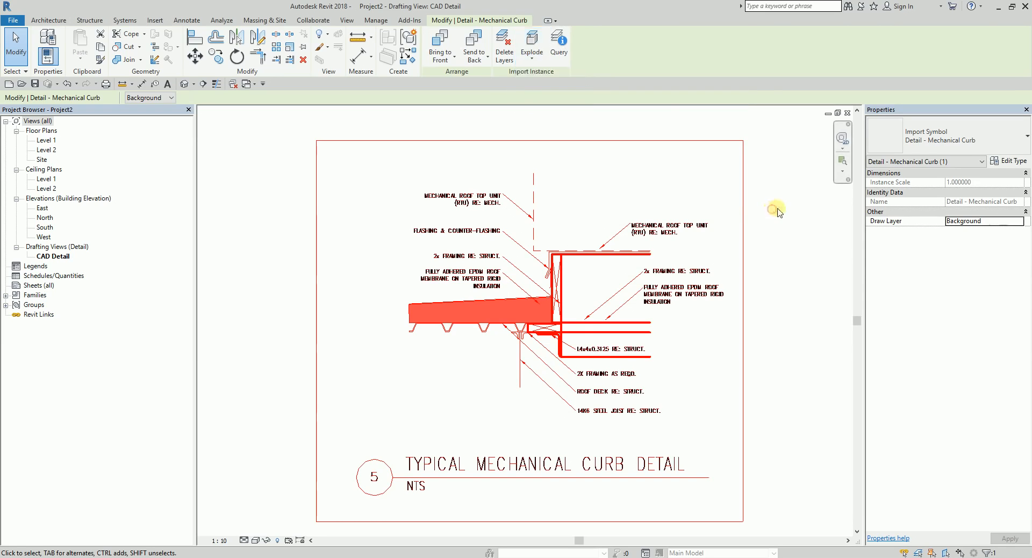
Open the project's Line Styles, expand the Lines category and examine its subcategories with their weights, colors and patterns.
left_click(376, 21)
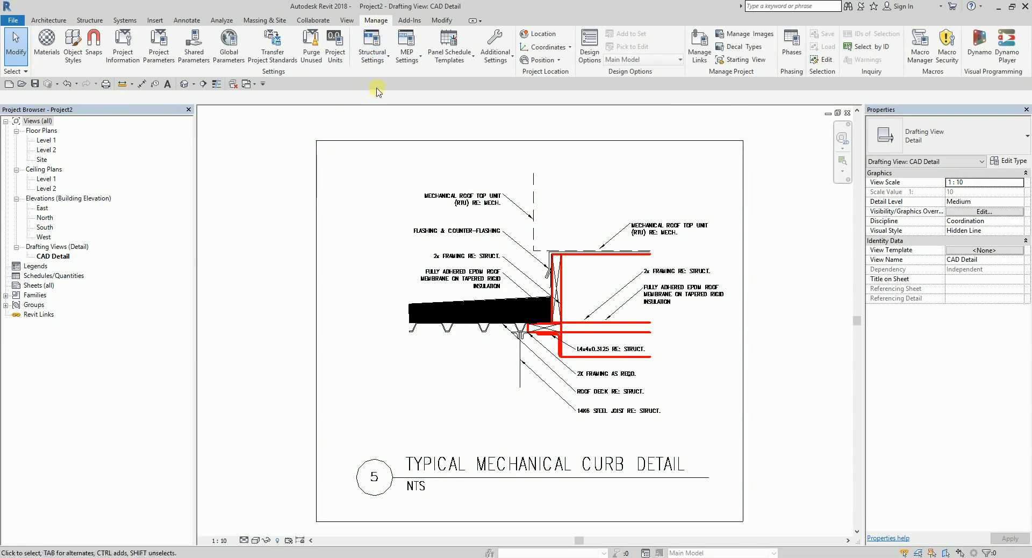
left_click(494, 64)
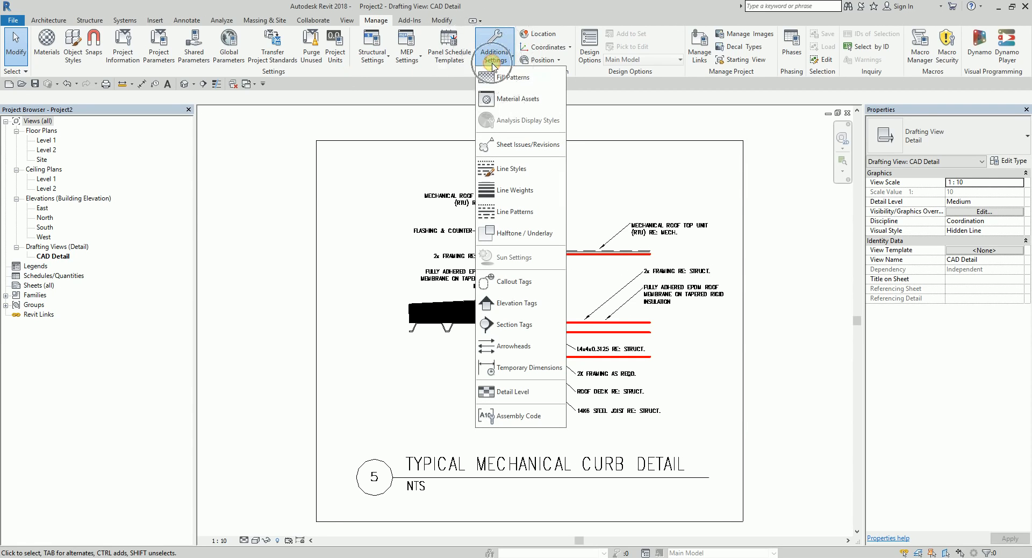
left_click(525, 170)
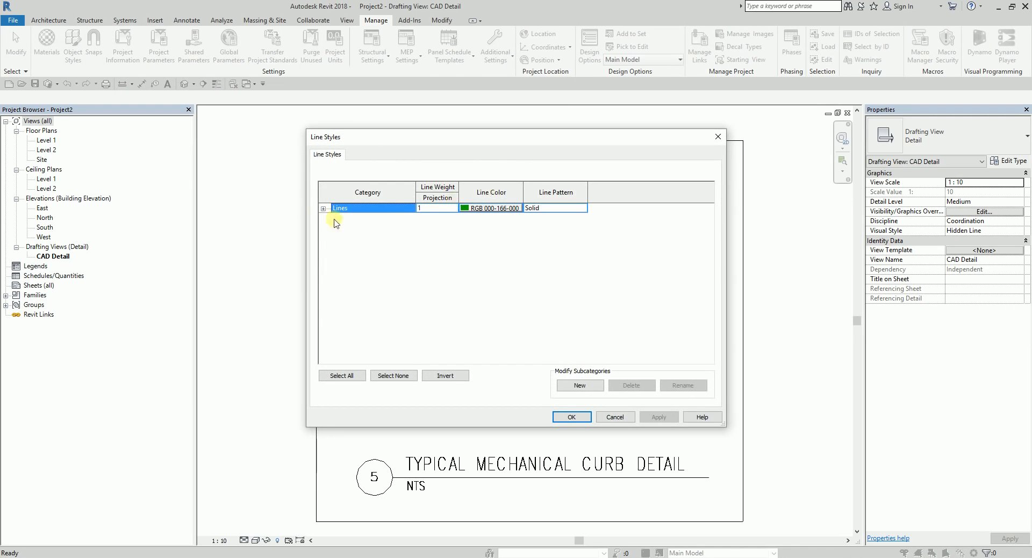
left_click(322, 208)
scroll(395, 295, "down", 2)
scroll(395, 294, "up", 2)
scroll(366, 277, "down", 2)
scroll(366, 277, "up", 2)
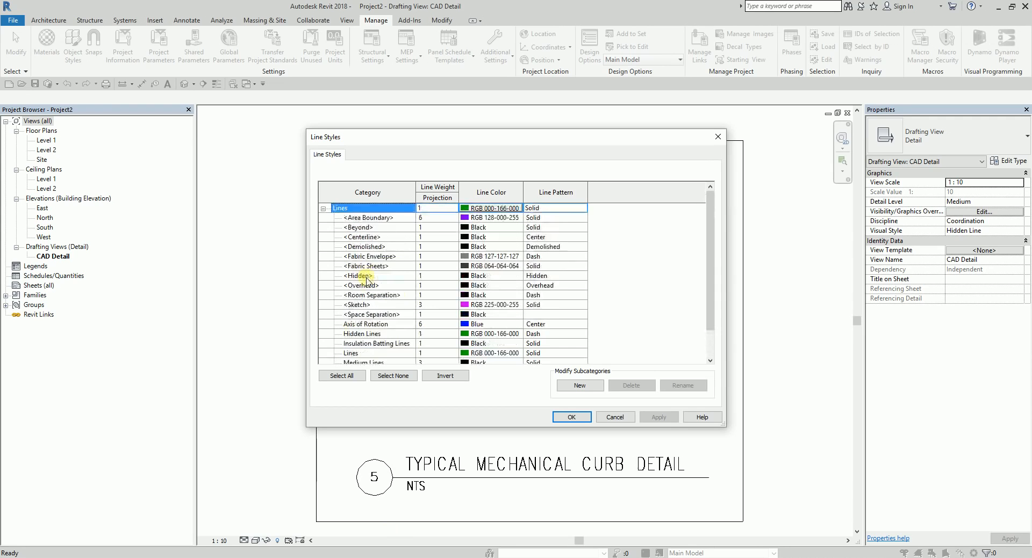
Capture the expanded Line Styles list with Snipping Tool, moving the snip out of the way, and close Line Styles without changes.
left_click(242, 553)
left_click(700, 141)
left_click_drag(291, 116, 752, 438)
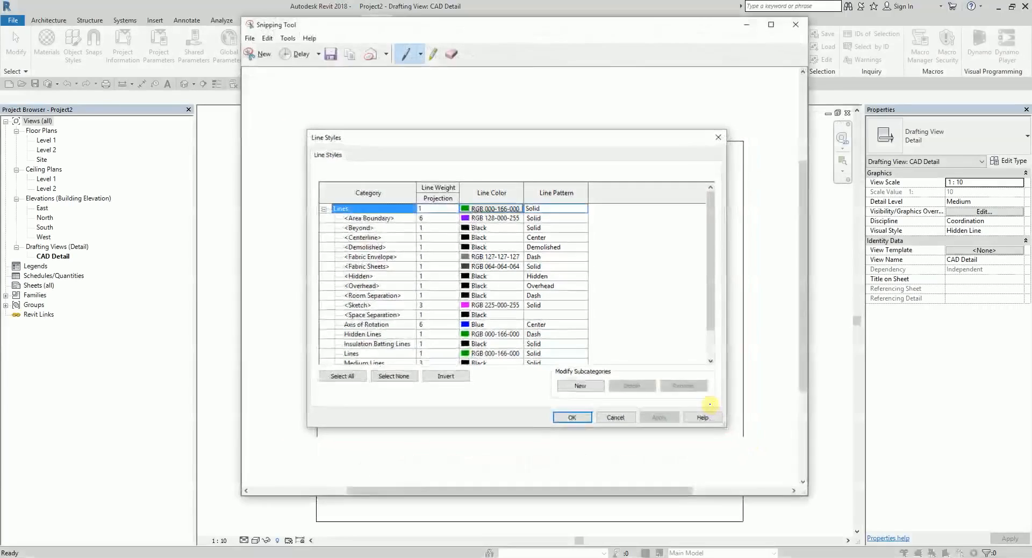
left_click_drag(446, 30, 1031, 32)
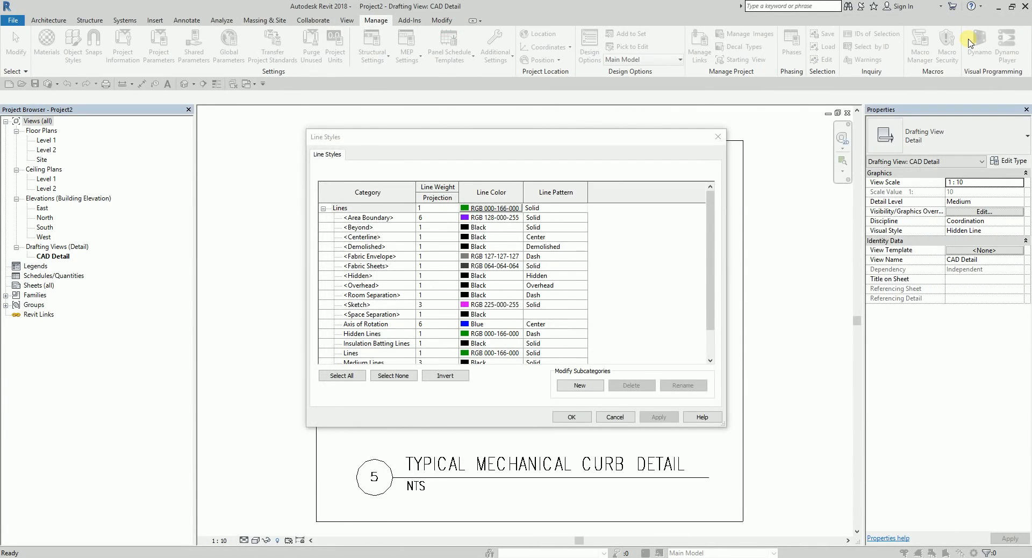
left_click(526, 139)
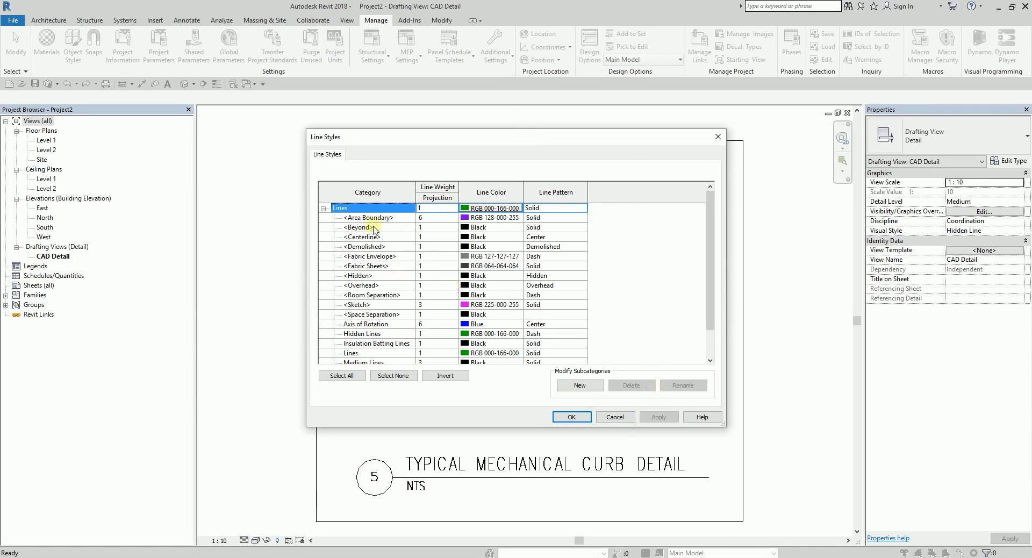
left_click(608, 417)
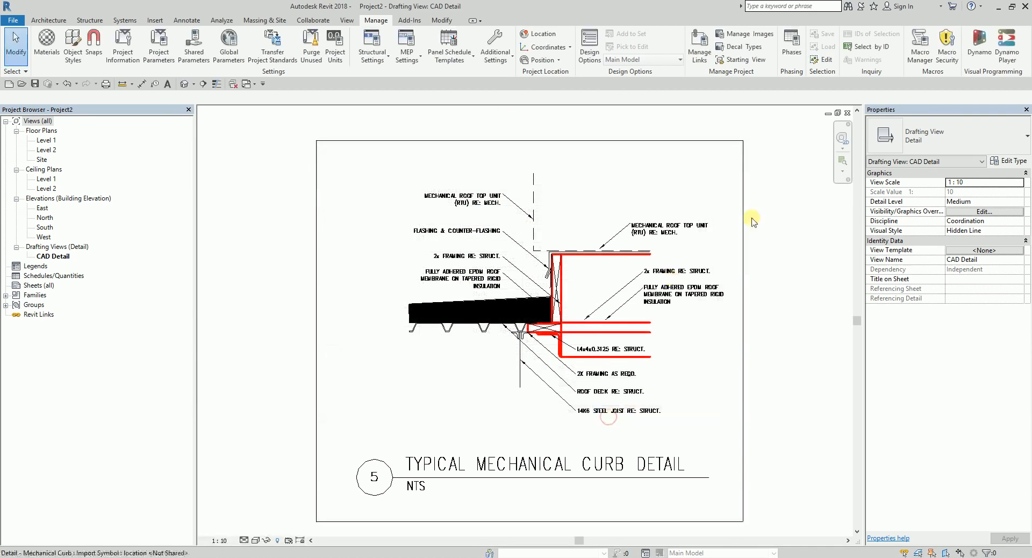
Explode the imported mechanical curb detail into editable Revit lines and text notes, and view the result.
left_click(693, 231)
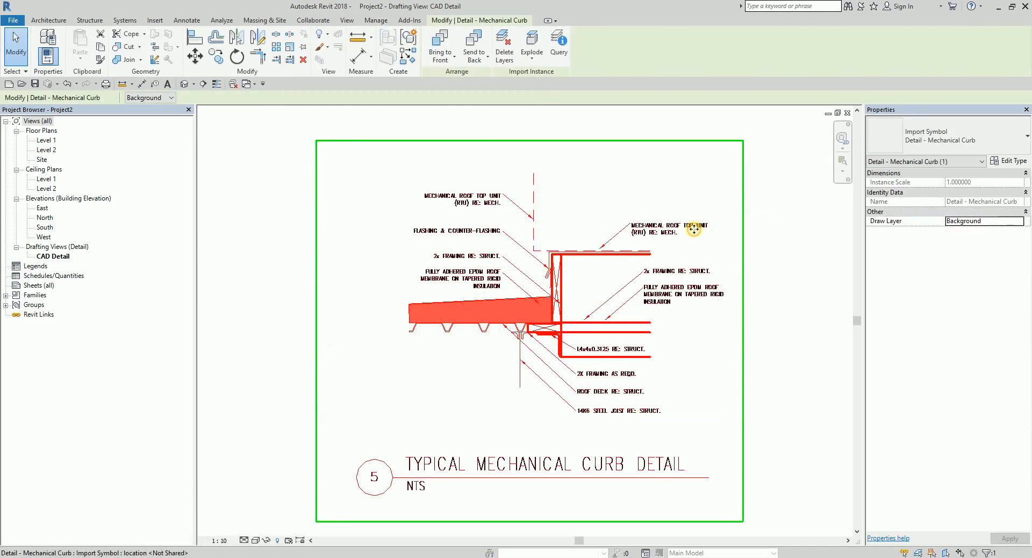
left_click(536, 65)
left_click(550, 84)
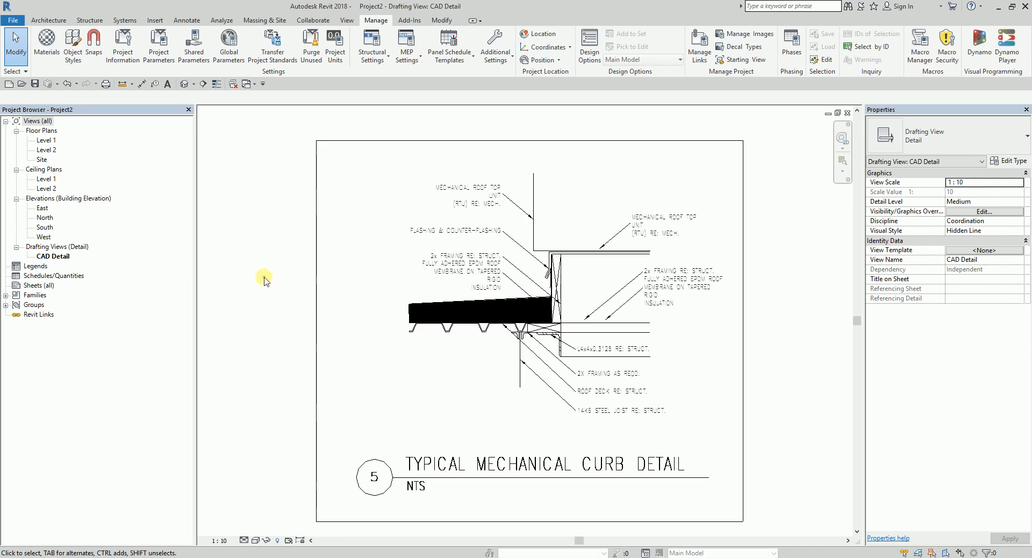
scroll(437, 274, "up", 2)
scroll(590, 306, "down", 2)
scroll(590, 306, "up", 2)
scroll(639, 284, "down", 2)
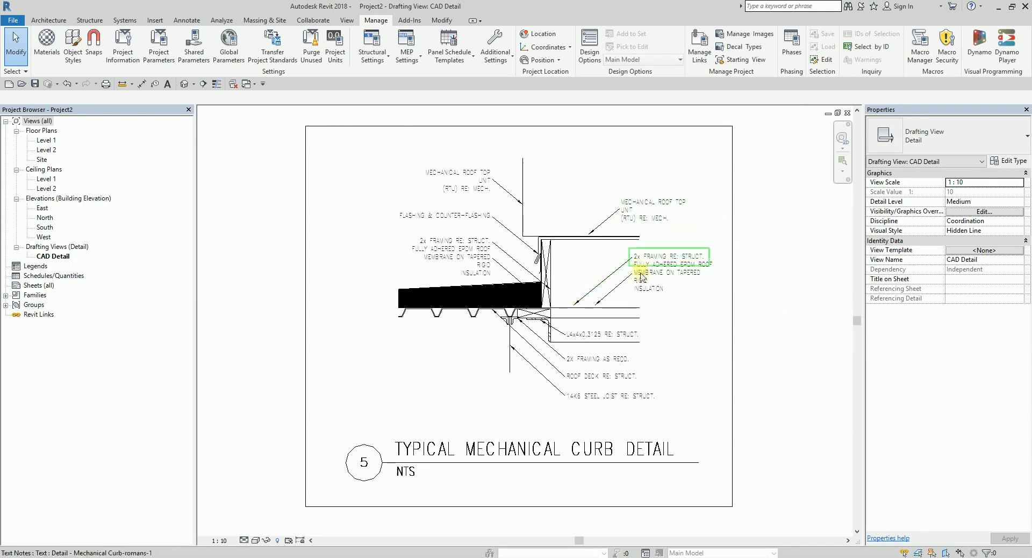
Open the FULLY ADHERED EPDM ROOF note beside the 2x framing for text editing, highlight its text, and exit without changes.
scroll(642, 276, "up", 2)
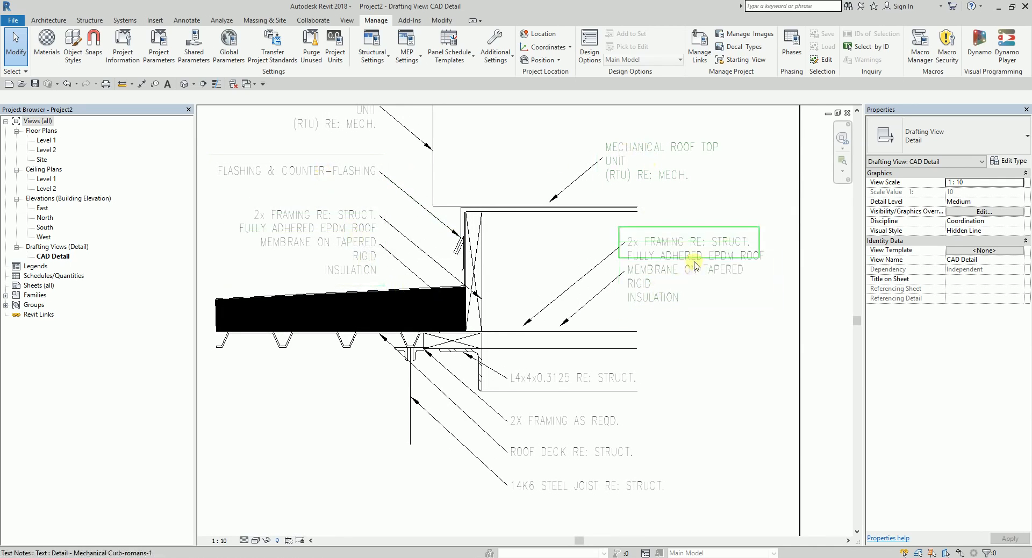
double_click(652, 288)
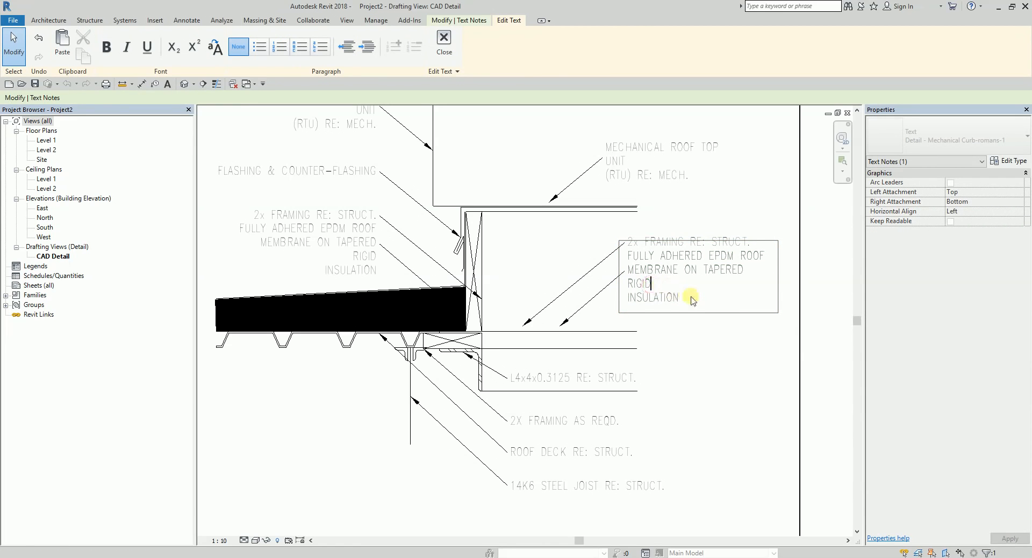
left_click_drag(670, 279, 635, 255)
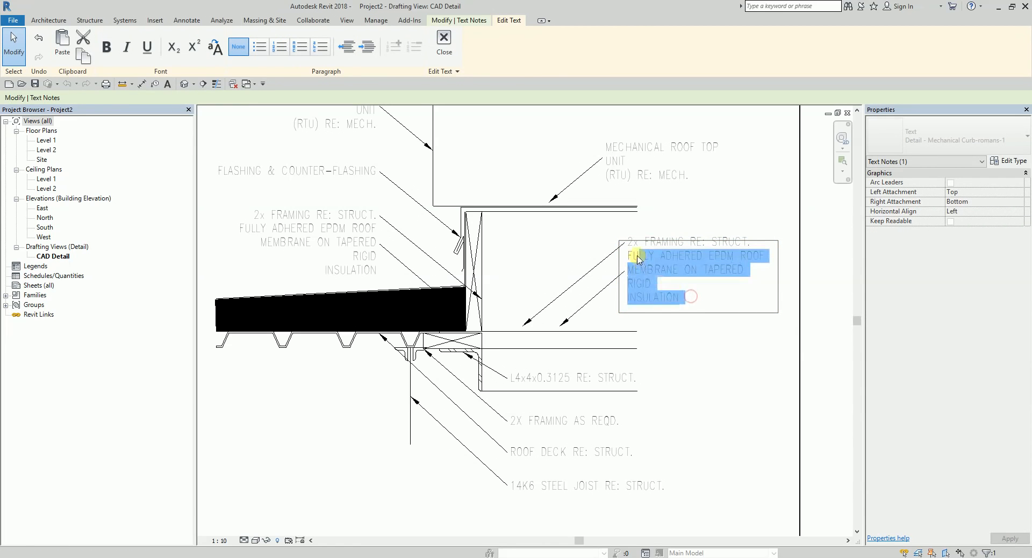
left_click(814, 379)
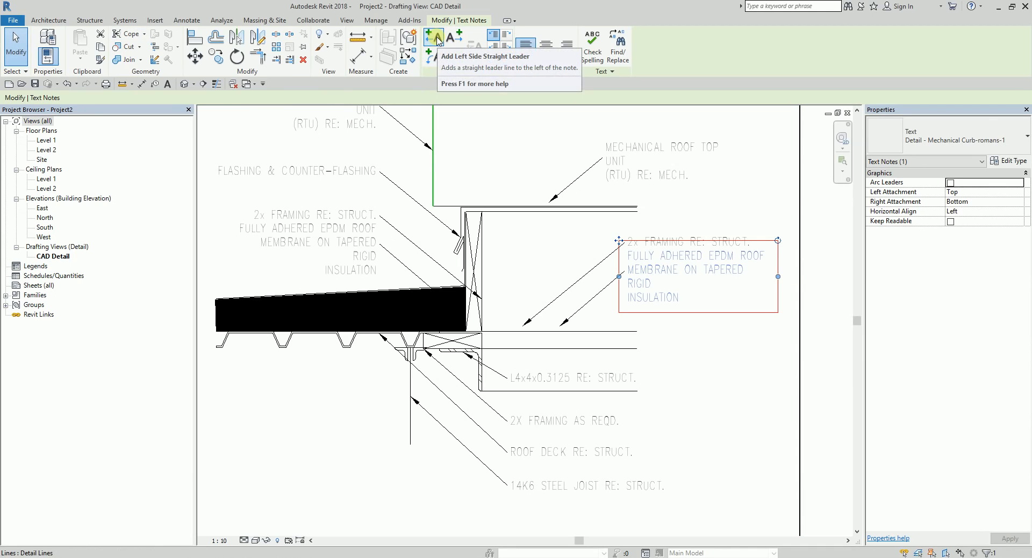
left_click(820, 329)
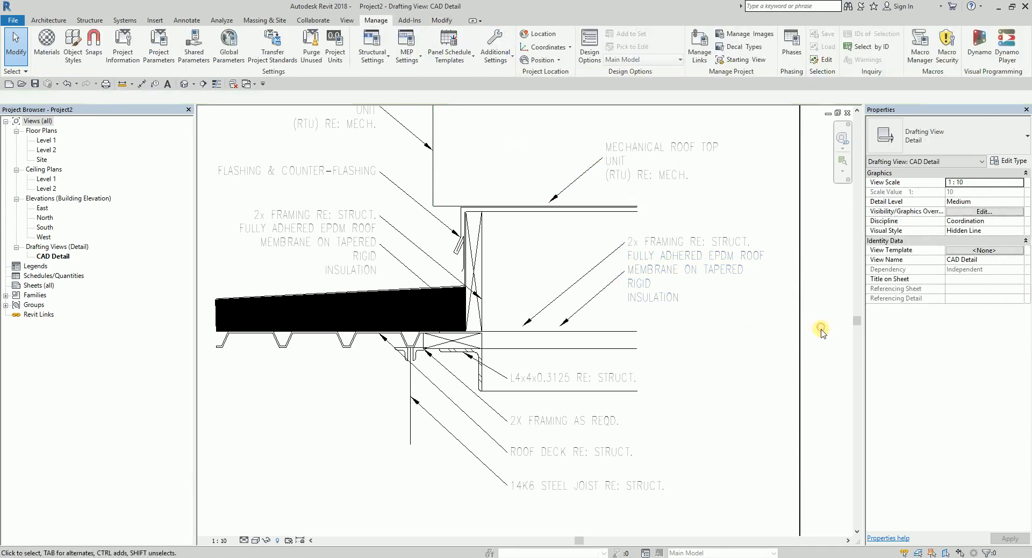
scroll(698, 382, "down", 3)
middle_click_drag(787, 316, 772, 283)
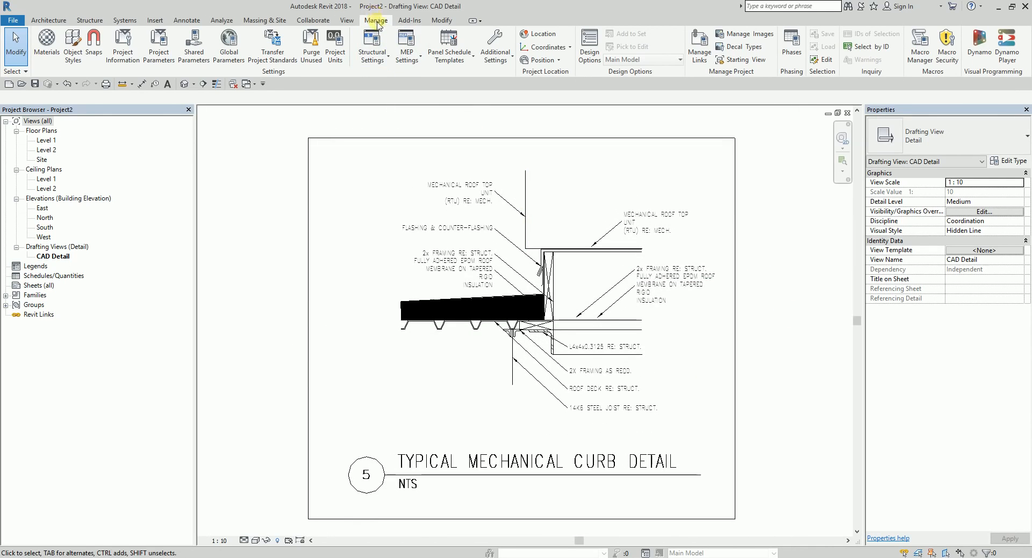
Expand the Lines category in the project's Line Styles, examine it for subcategories added by the explode, and close without changes.
left_click(497, 59)
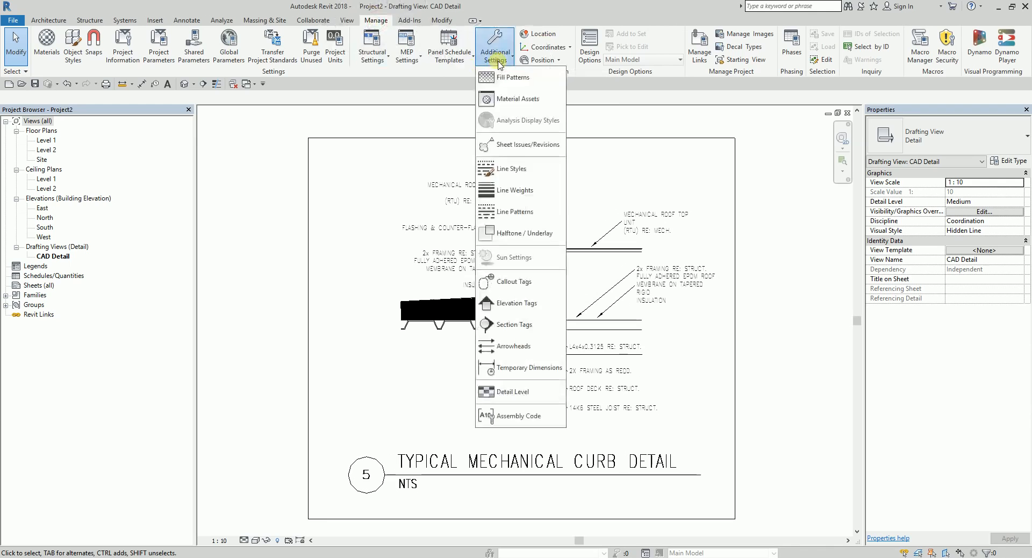
left_click(520, 170)
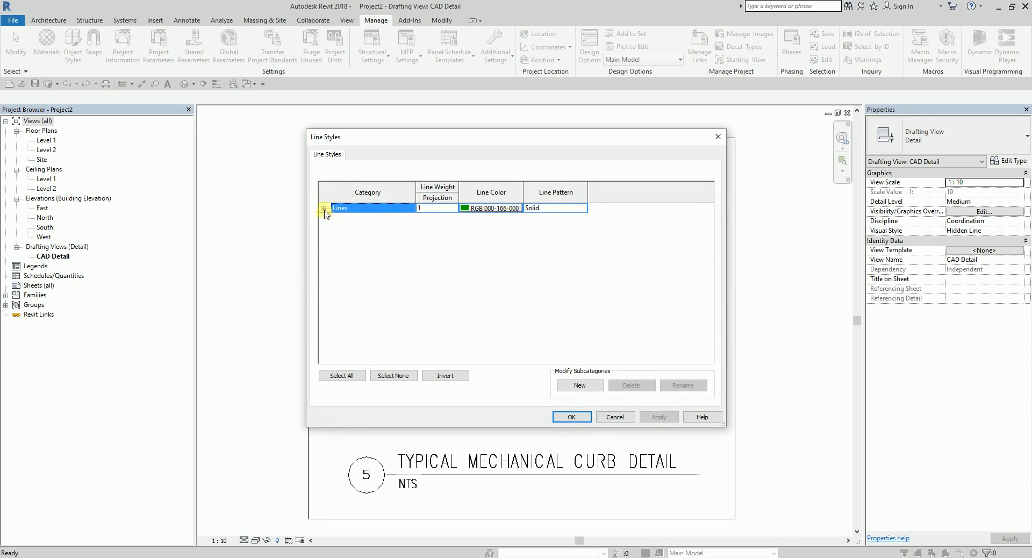
left_click(322, 208)
left_click_drag(707, 224, 713, 297)
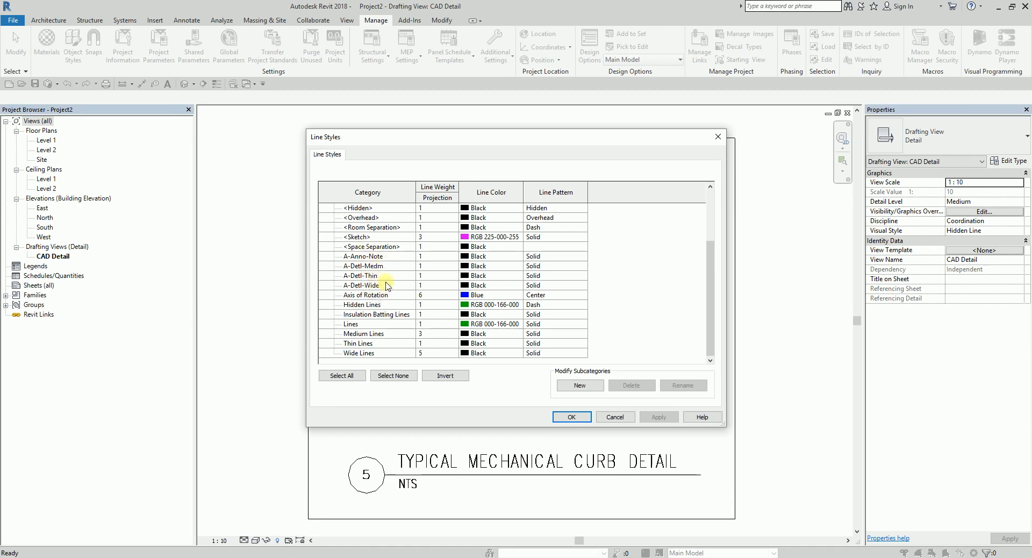
scroll(387, 285, "up", 3)
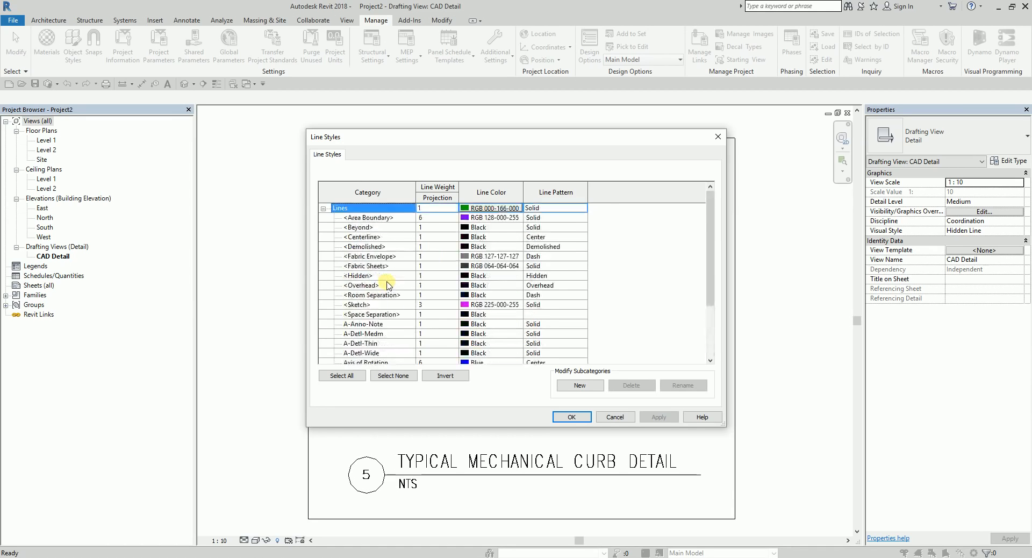
scroll(388, 286, "down", 2)
scroll(389, 286, "down", 1)
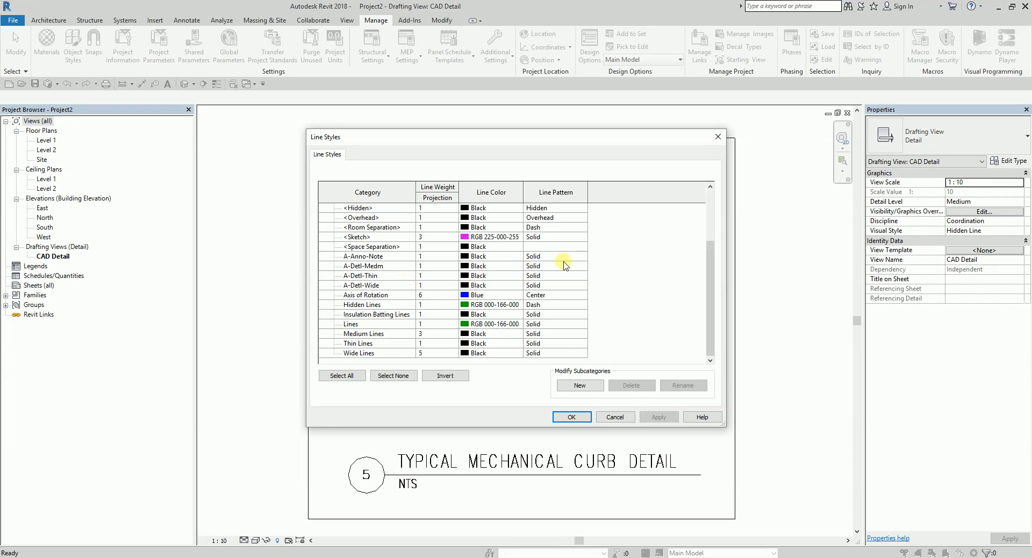
left_click(718, 140)
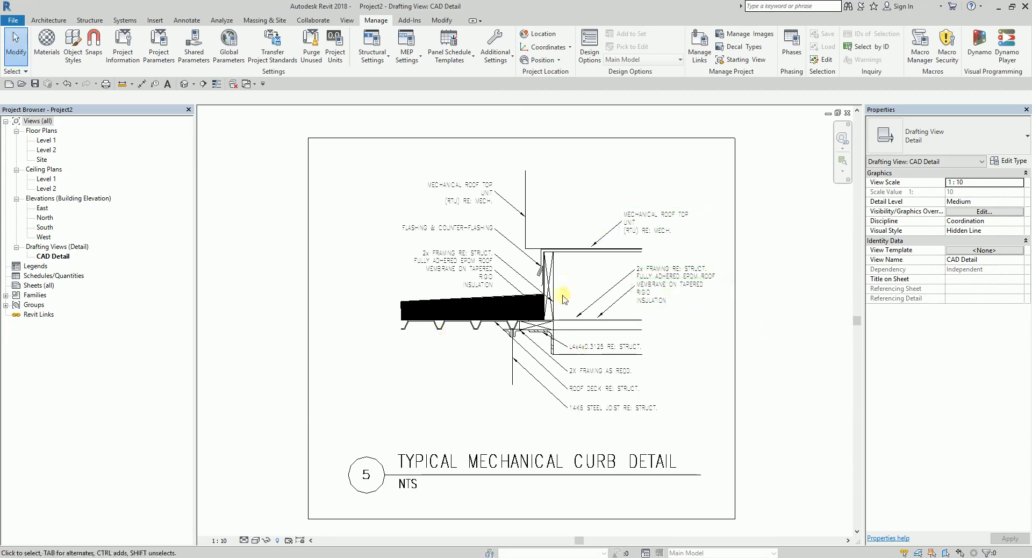
Copy the horizontal A-Detl-Wide detail line extending from the foot of the curb framing to the clipboard.
scroll(566, 326, "up", 3)
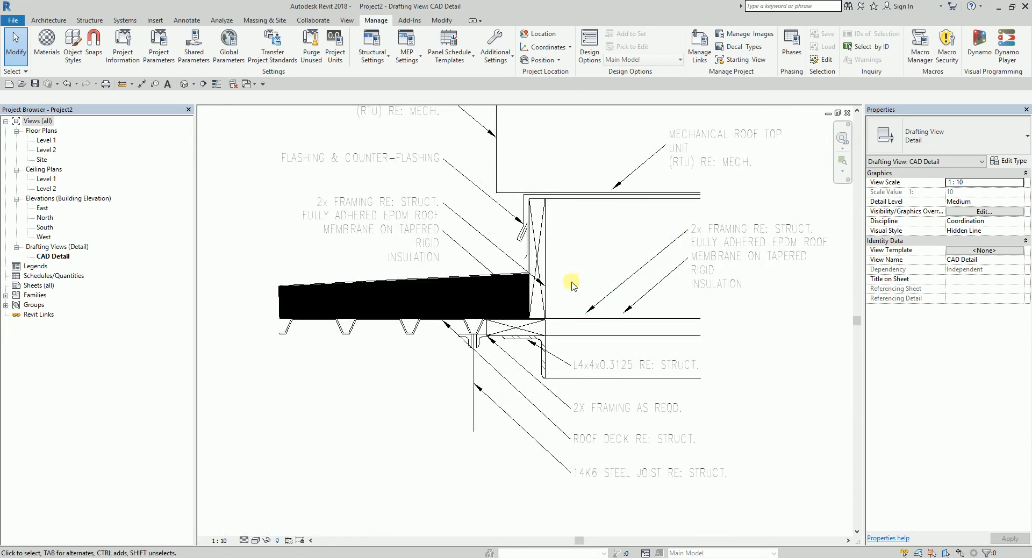
left_click(566, 319)
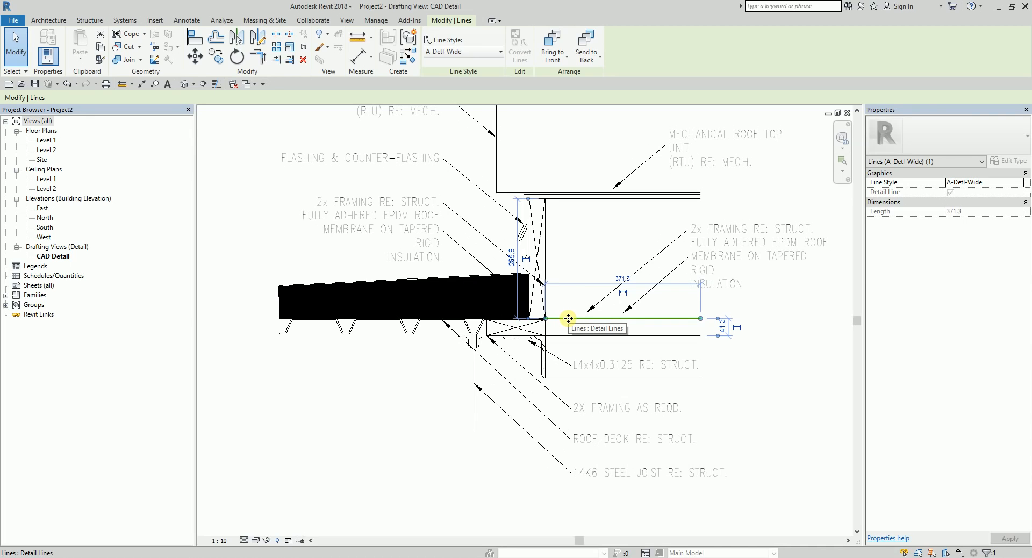
key("ctrl")
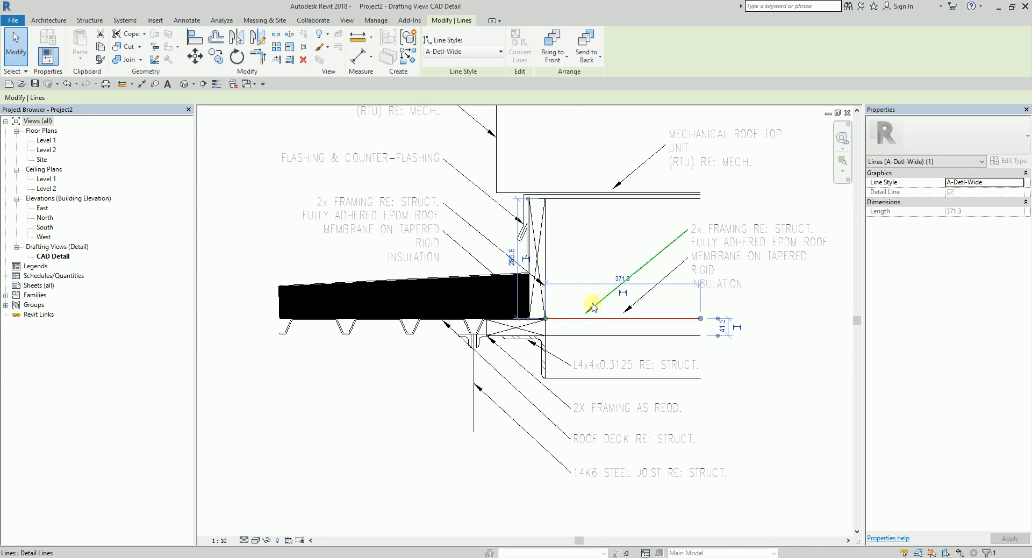
key("ctrl")
key("ctrl")
left_click(104, 49)
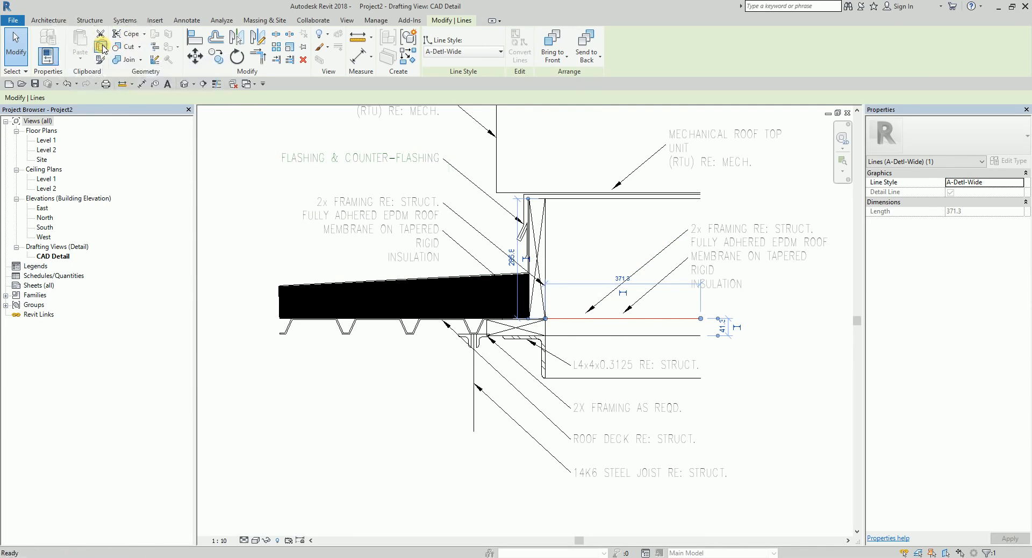
Create a new project from the Architectural Template.
left_click(8, 83)
left_click(450, 262)
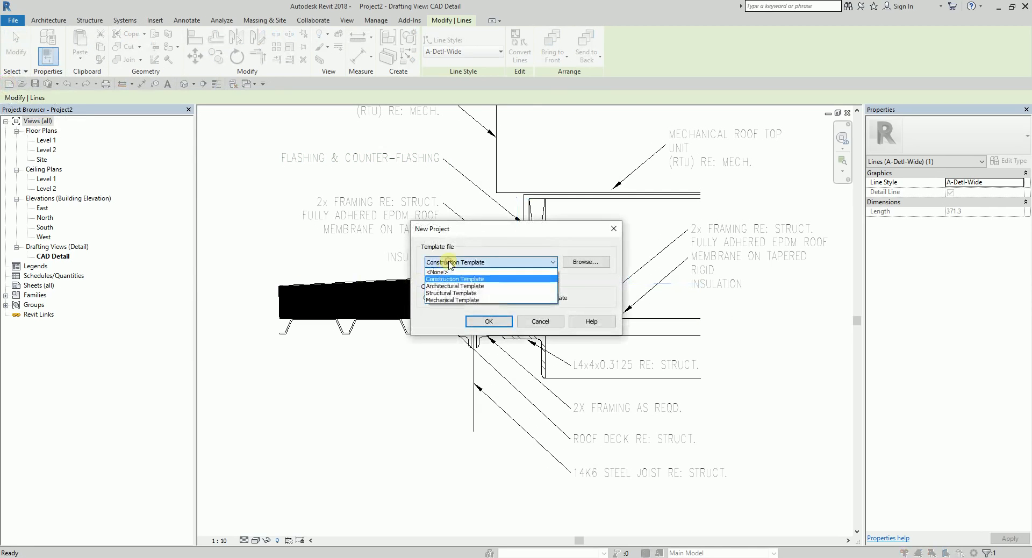
key("ctrl")
left_click(449, 286)
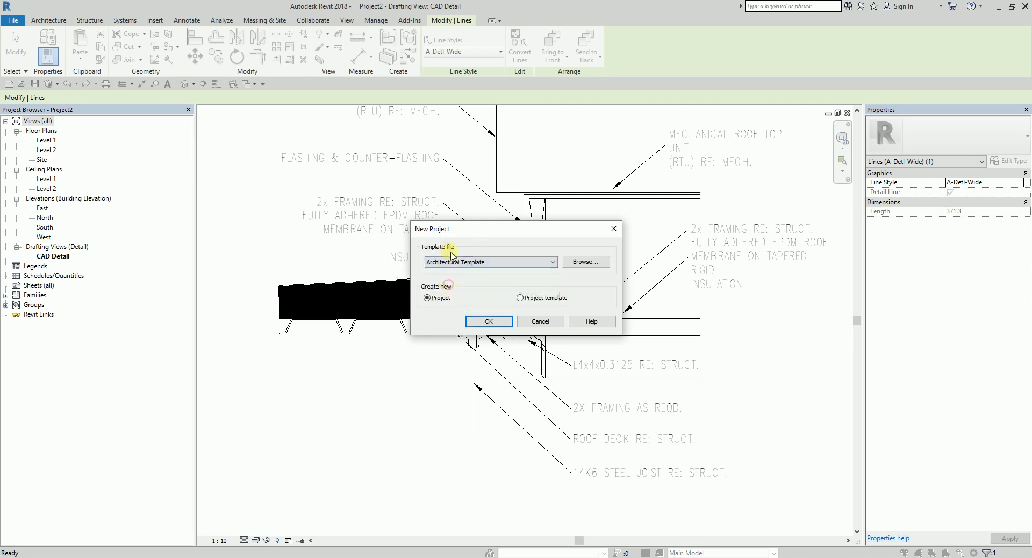
left_click(489, 321)
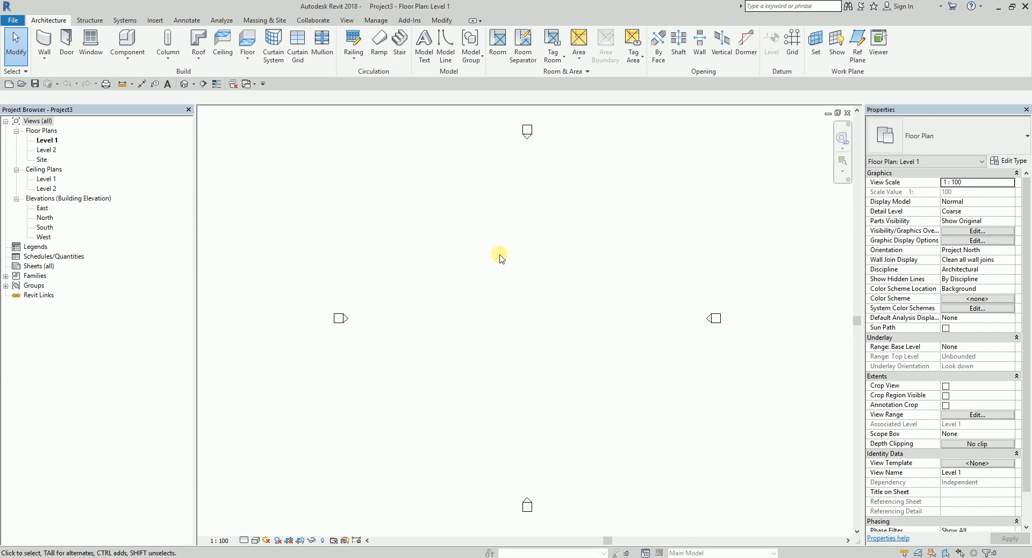
Paste the copied detail line into the new project's Level 1 floor plan and finish the paste.
key("ctrl+v")
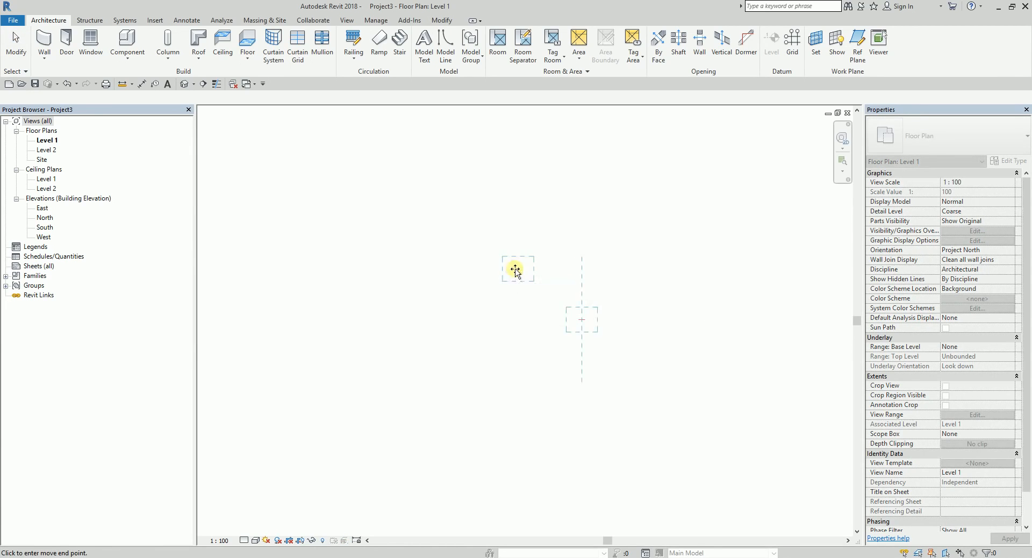
left_click(516, 269)
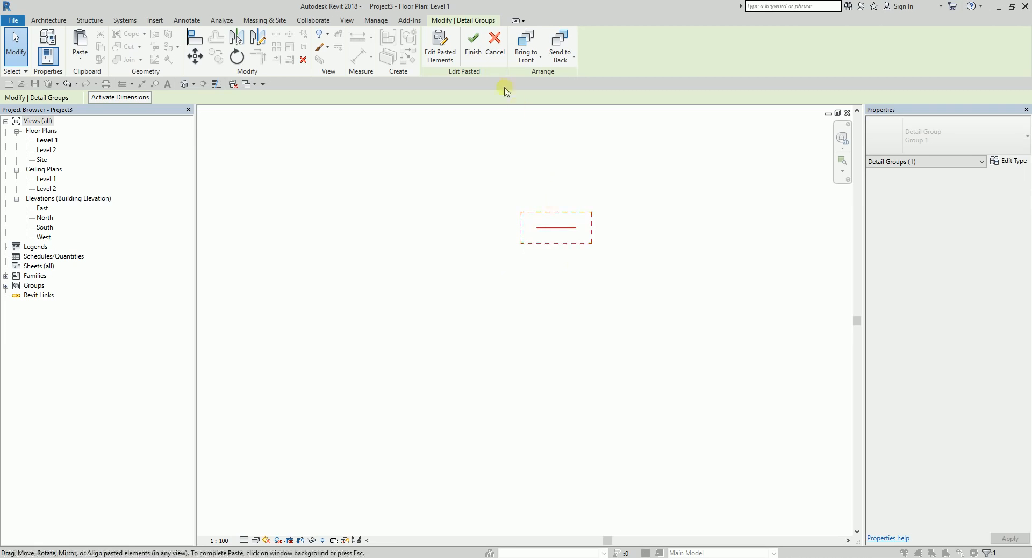
left_click(474, 48)
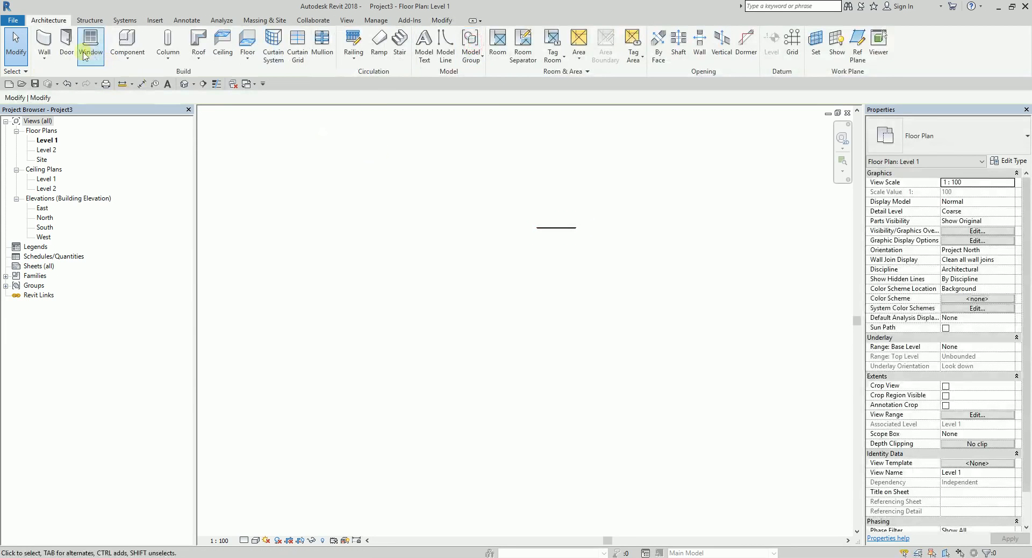
Expand Lines in the new project's Line Styles, check for styles carried over with the pasted line, and cancel without changes.
left_click(376, 22)
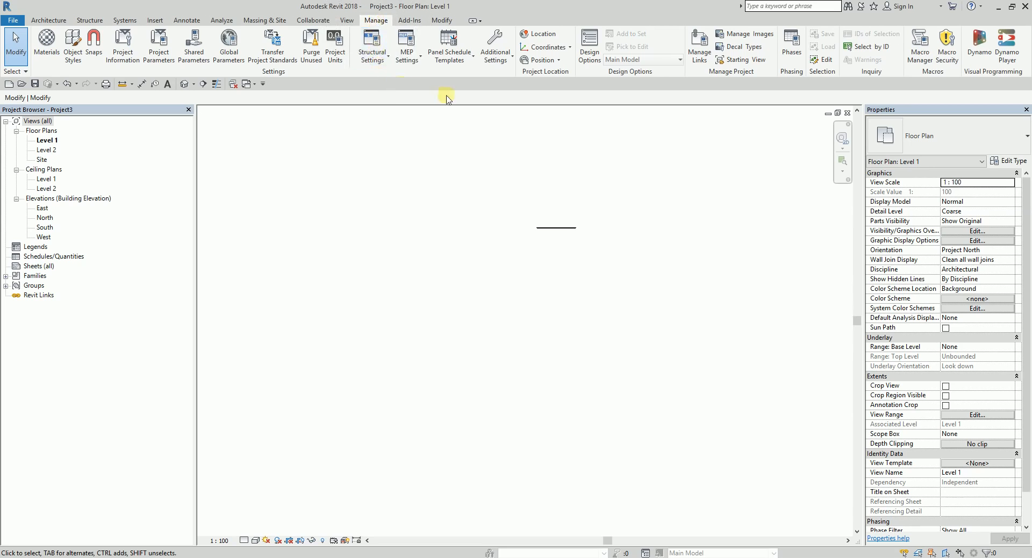
left_click(497, 58)
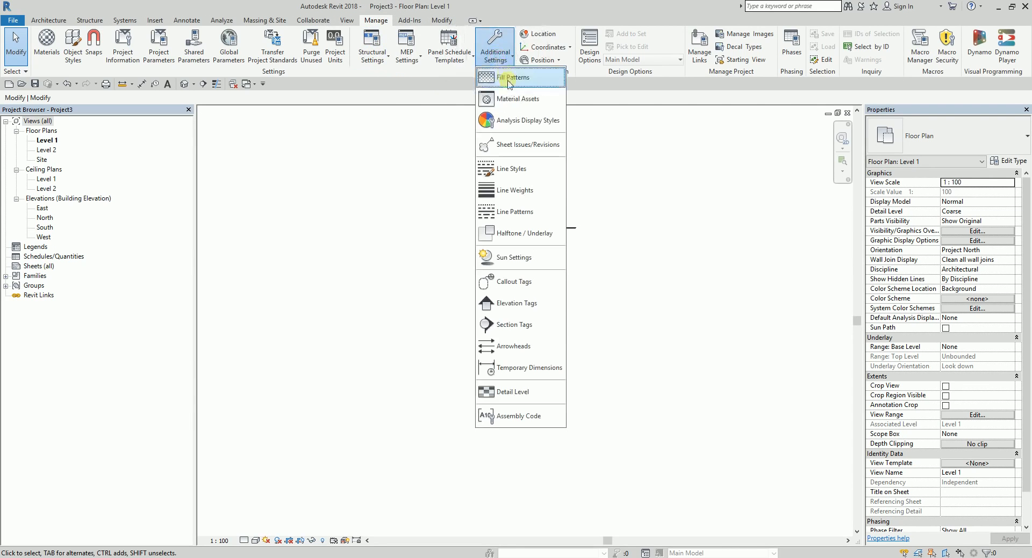
left_click(529, 173)
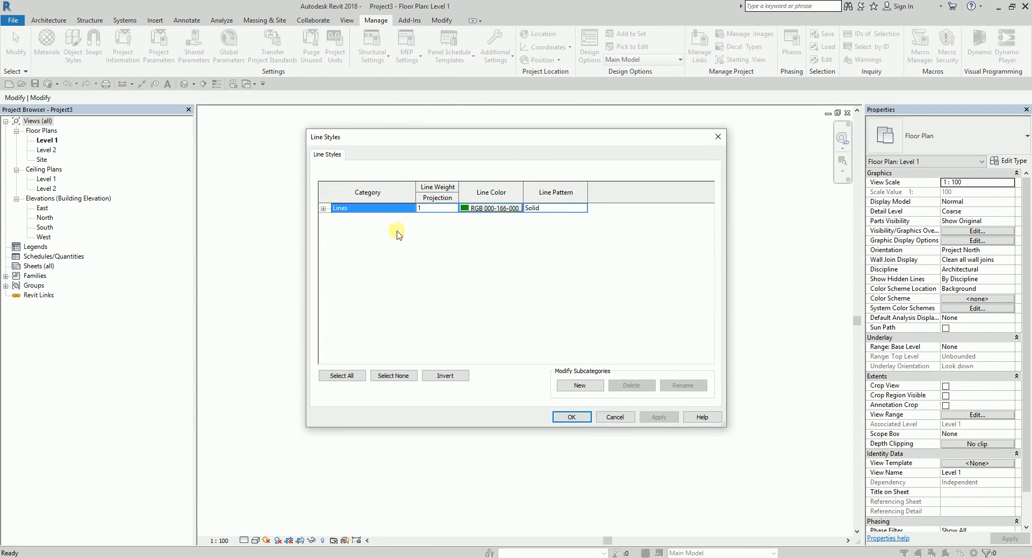
left_click(323, 209)
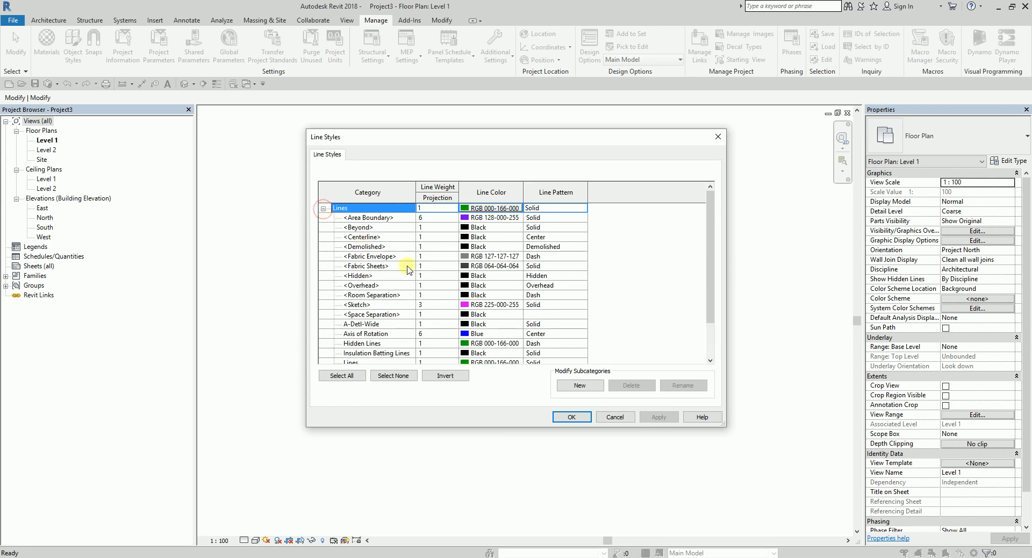
scroll(363, 242, "down", 1)
key("ctrl")
key("ctrl")
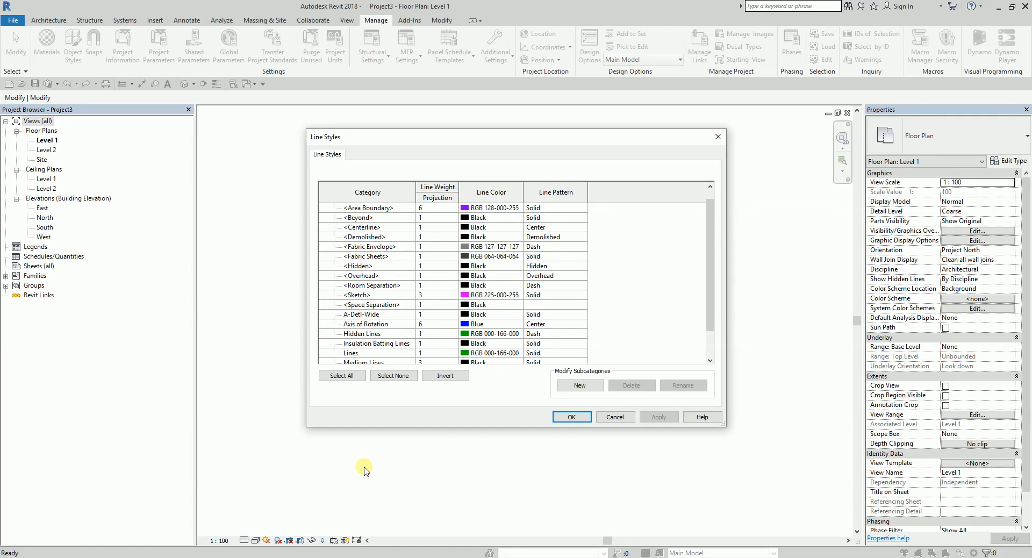
key("ctrl")
left_click(616, 417)
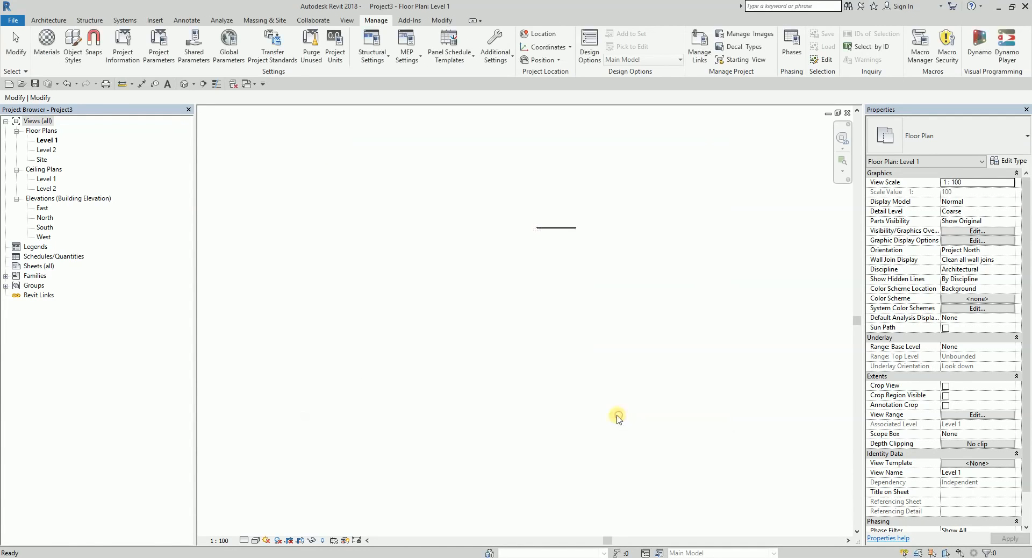
Switch back to Project2's CAD Detail drafting view and review the whole exploded curb detail.
left_click(247, 85)
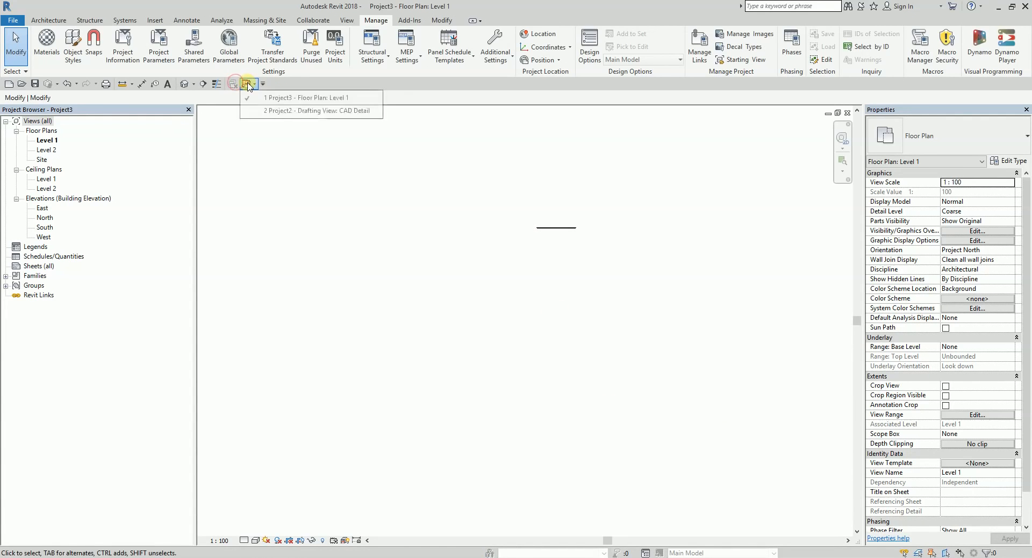
left_click(283, 111)
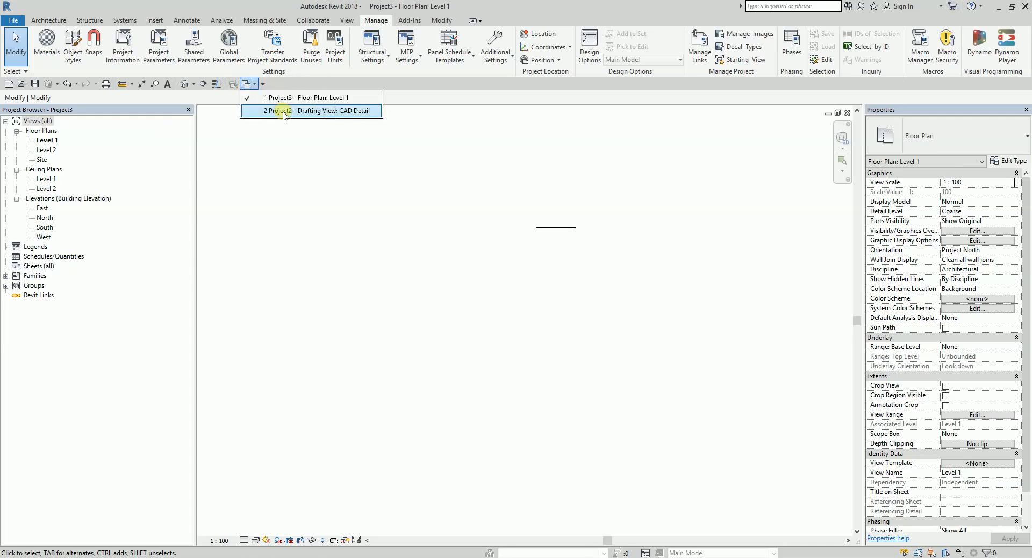
scroll(543, 344, "down", 5)
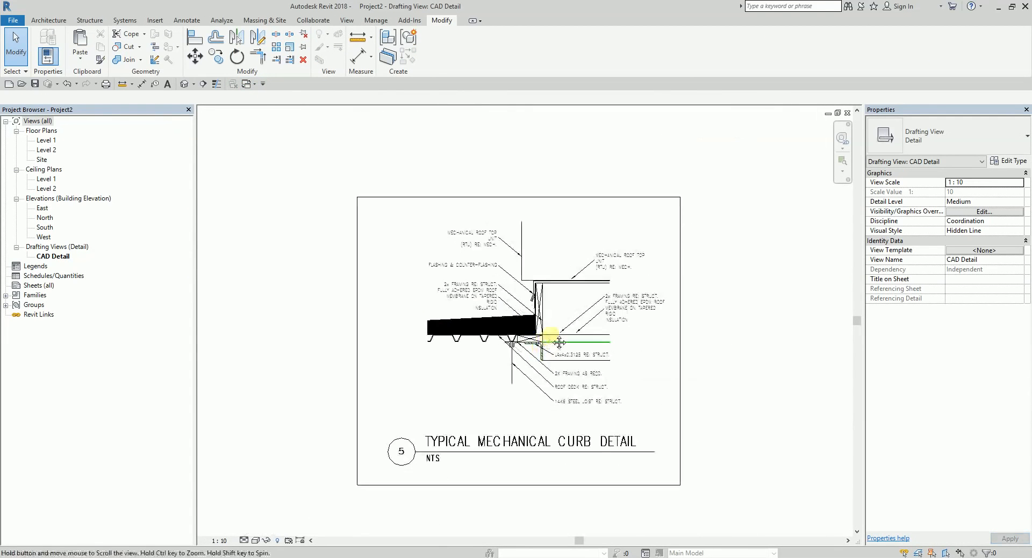
scroll(575, 313, "up", 2)
scroll(586, 301, "down", 1)
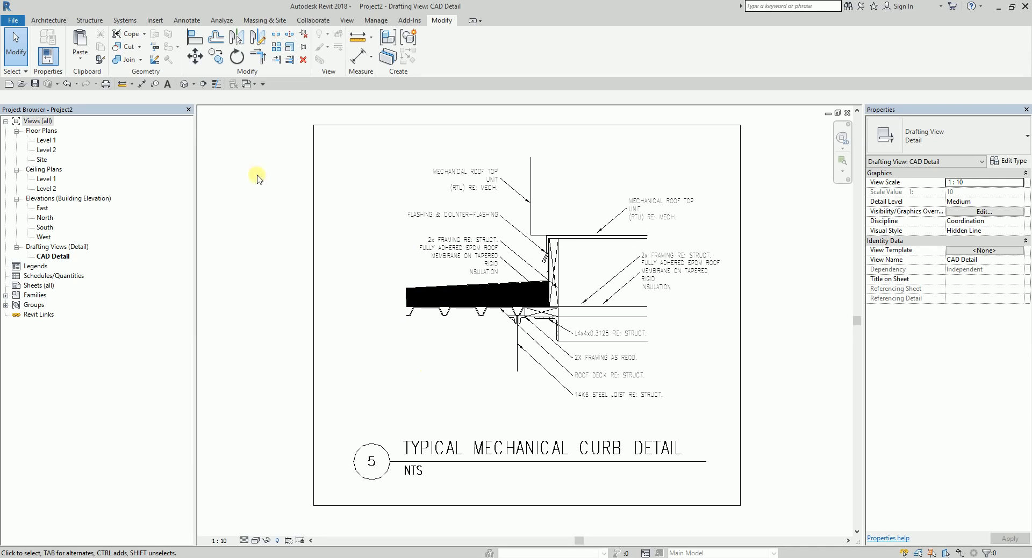
Check Manage Links for any linked CAD Formats files and close the dialog without changes.
left_click(157, 20)
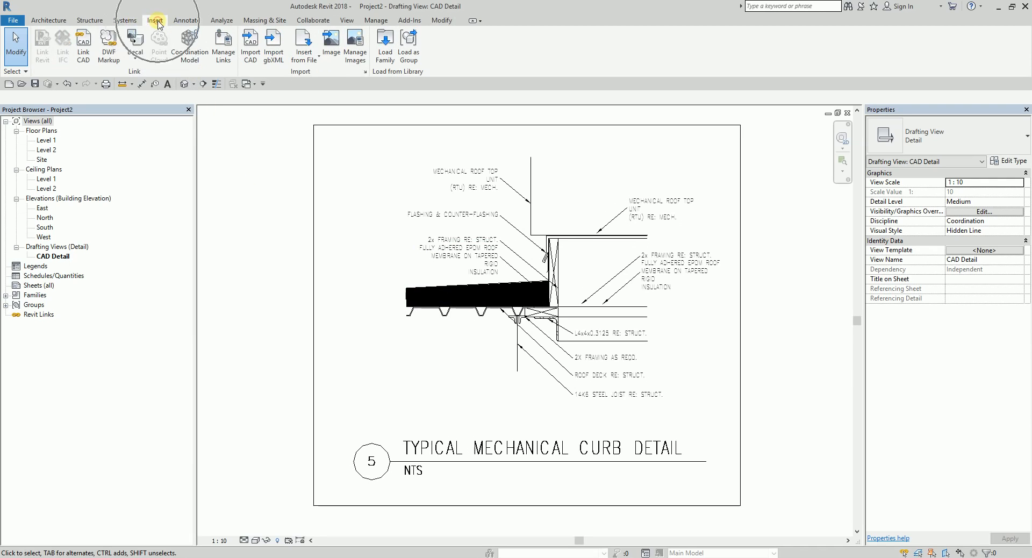
left_click(223, 55)
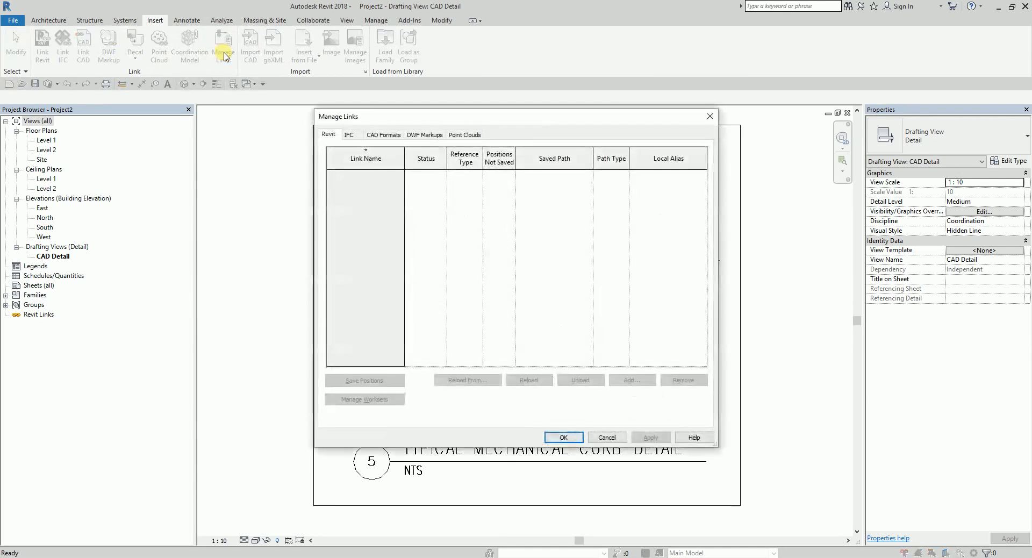
left_click(384, 135)
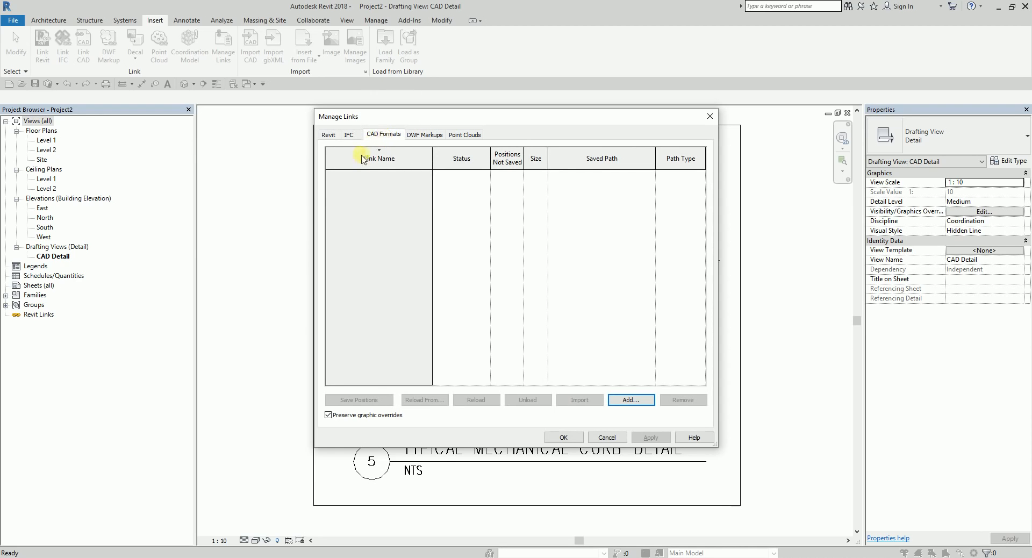
key("ctrl")
key("ctrl")
key("ctrl")
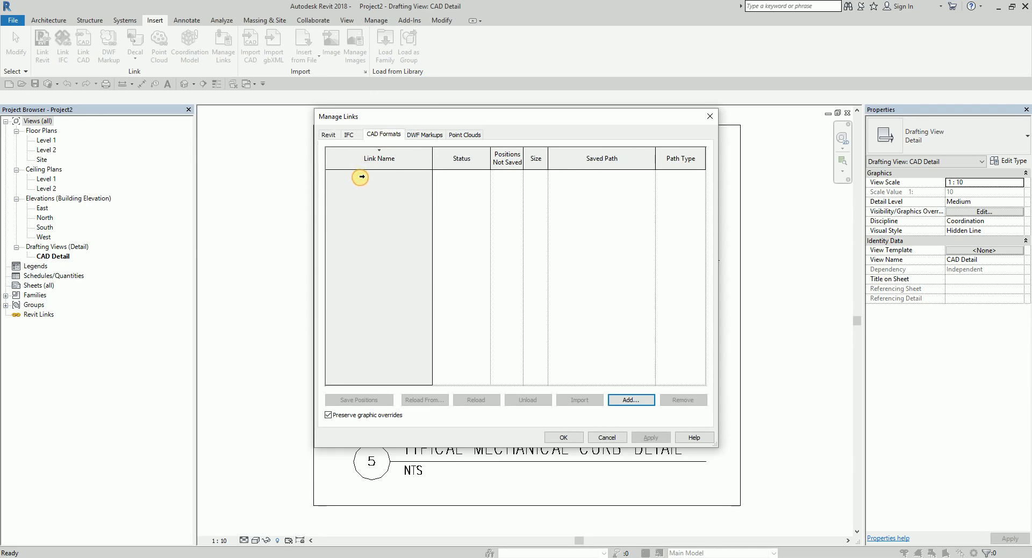
key("ctrl")
left_click(575, 437)
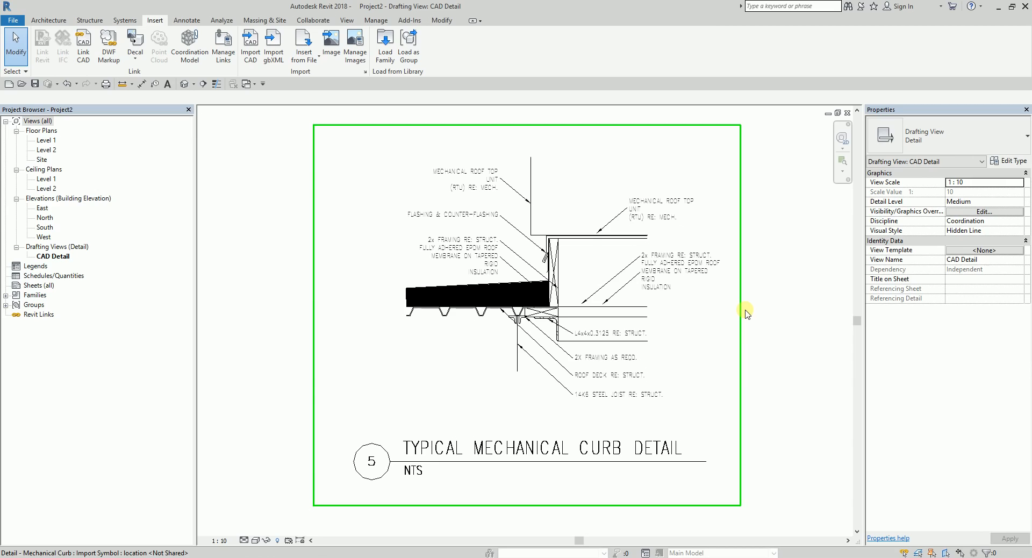
Select the border and title import symbol in the CAD Detail view and review its Explode options without applying one.
left_click(792, 235)
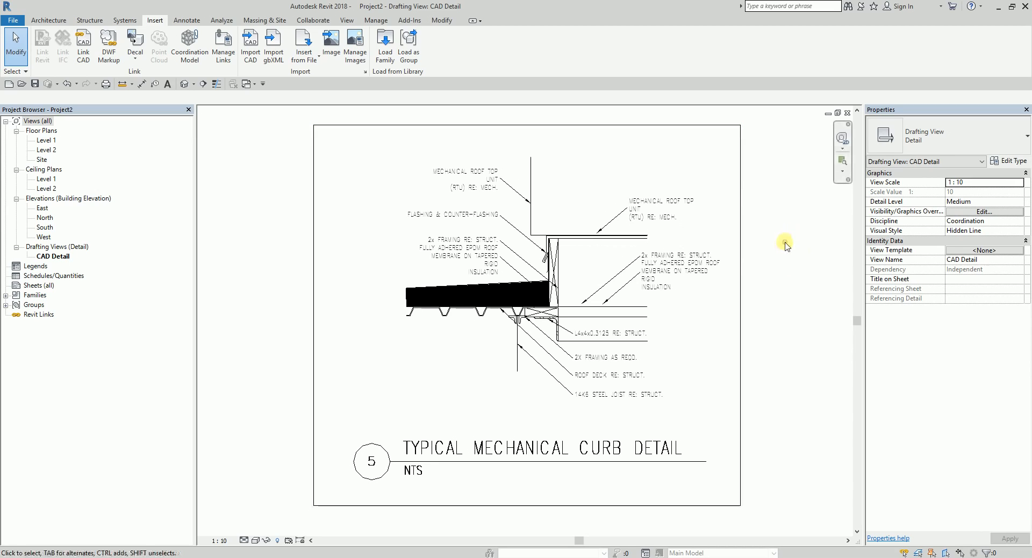
left_click(419, 216)
left_click(260, 192)
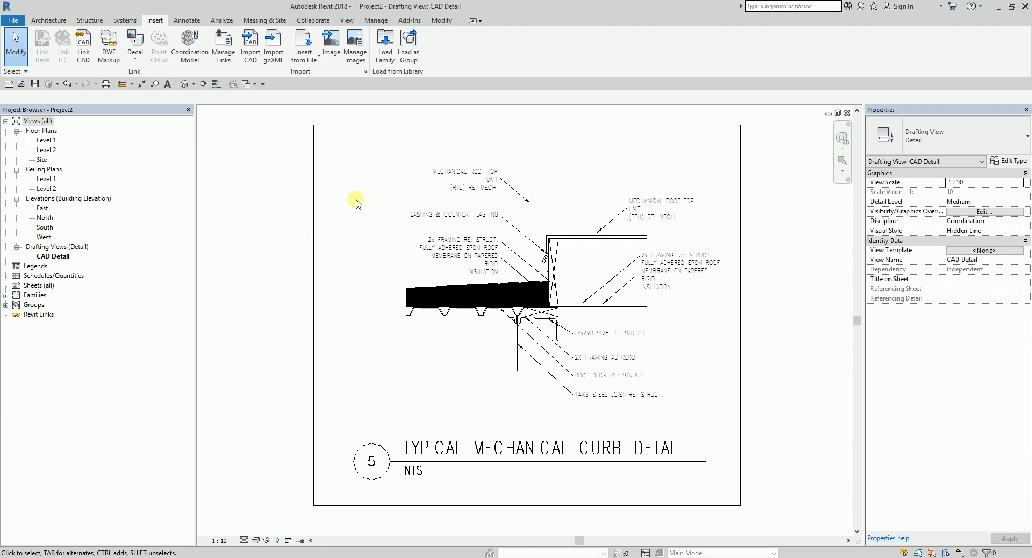
left_click(312, 236)
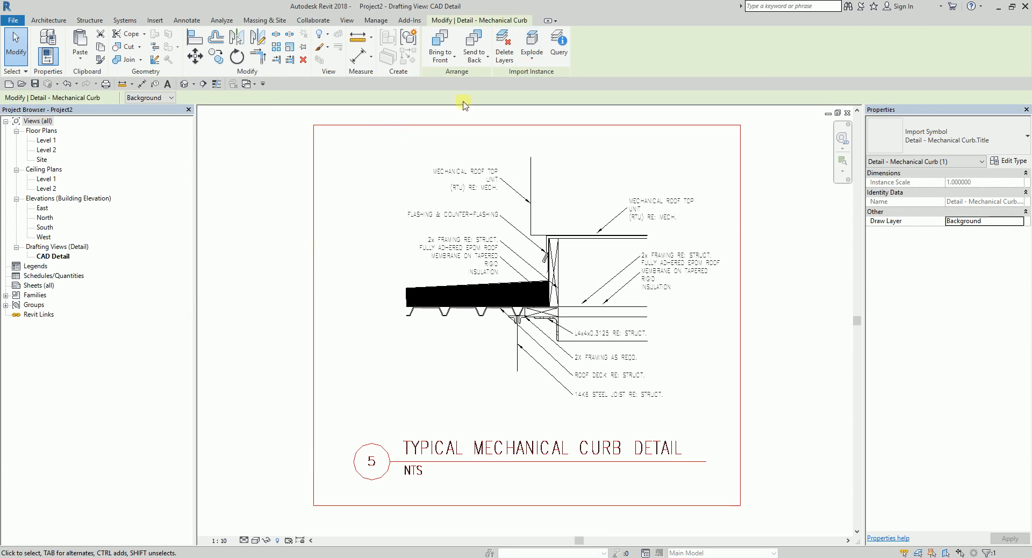
left_click(531, 53)
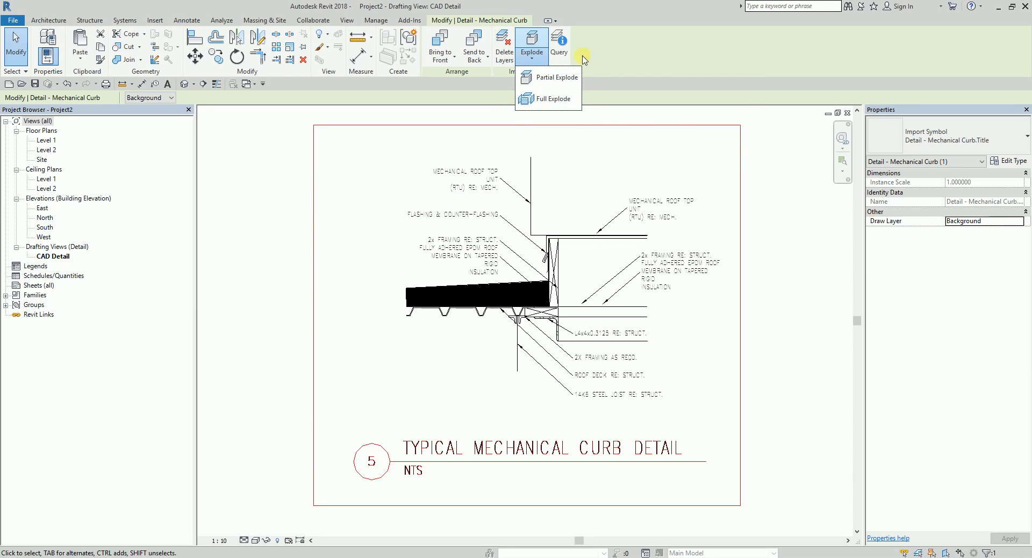
key("Escape")
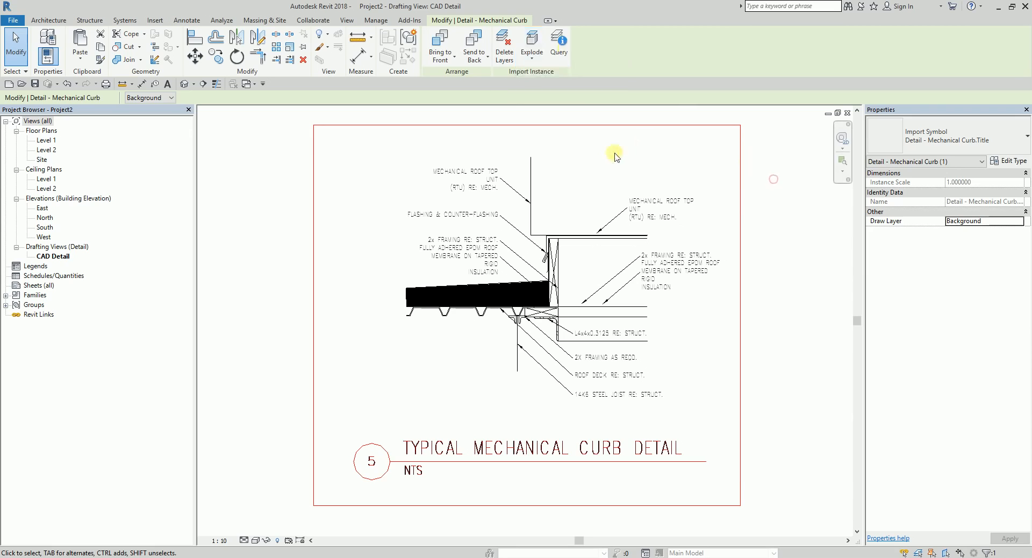
Inspect the line style of the vertical rooftop unit line, recheck the border's import symbol properties, and clear the selection.
left_click(531, 173)
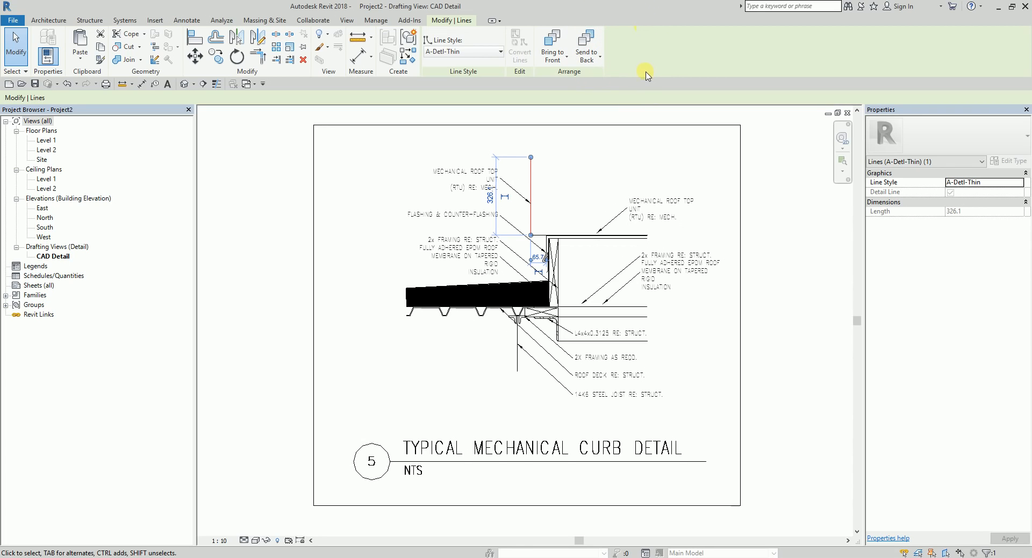
left_click(304, 210)
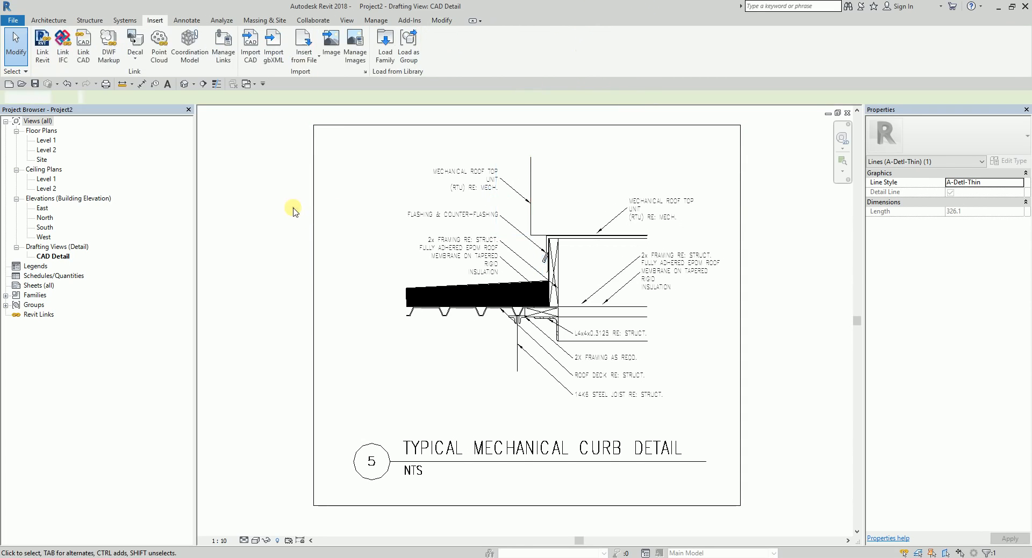
left_click(314, 210)
left_click(314, 210)
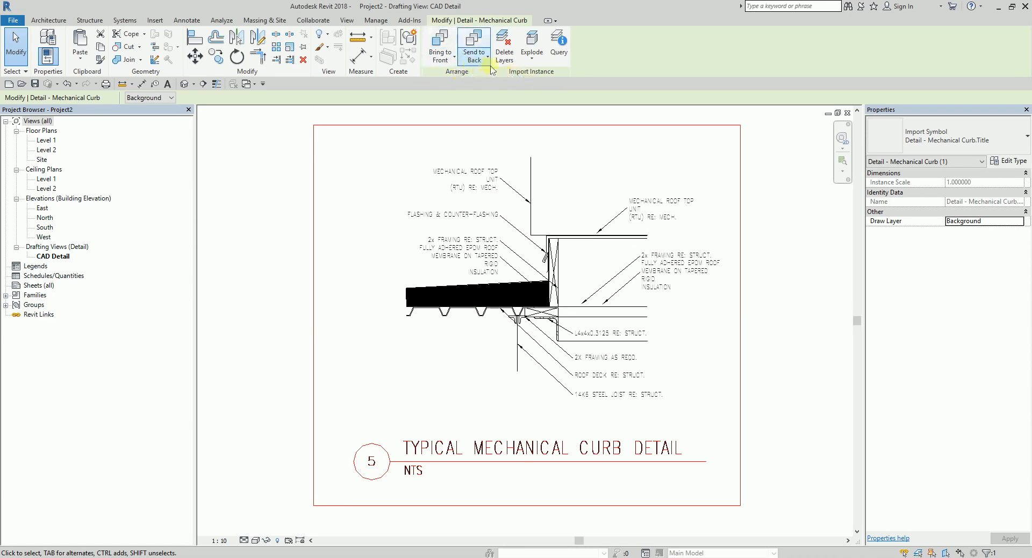
left_click(789, 345)
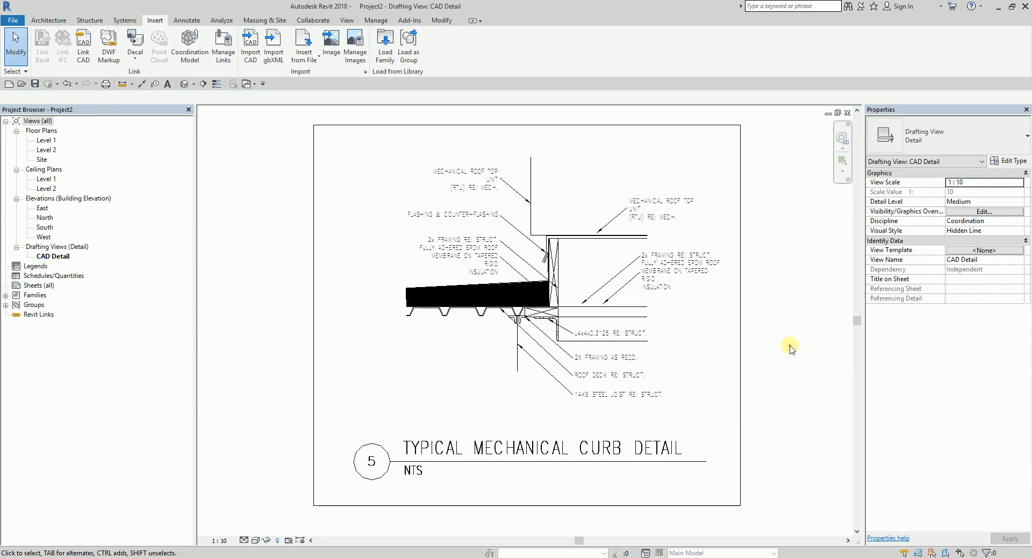